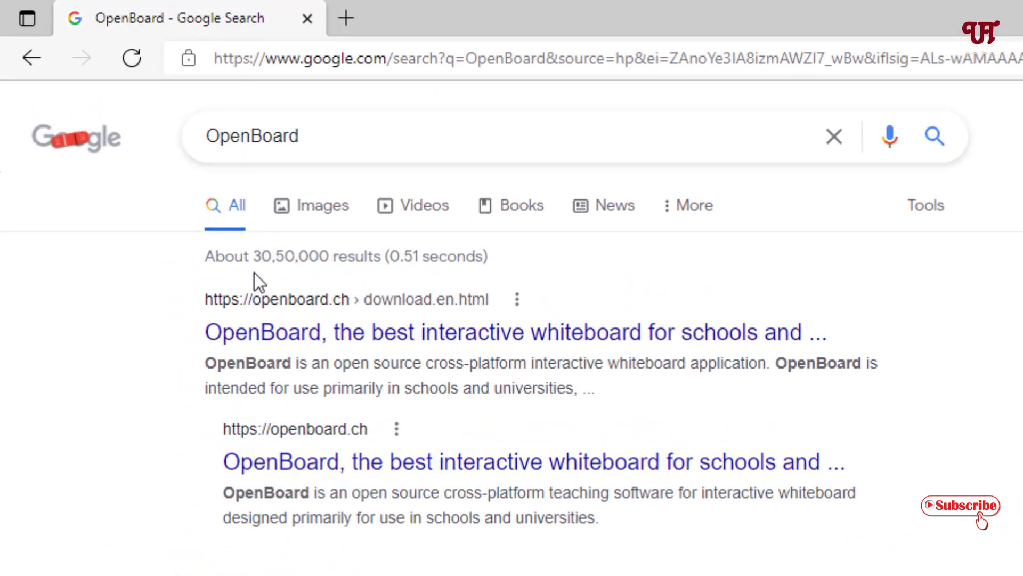
Go to the OpenBoard download page and download OpenBoard_Installer_1.6.1.exe for Windows.
{"action": "left_click", "coordinate": [318, 334]}
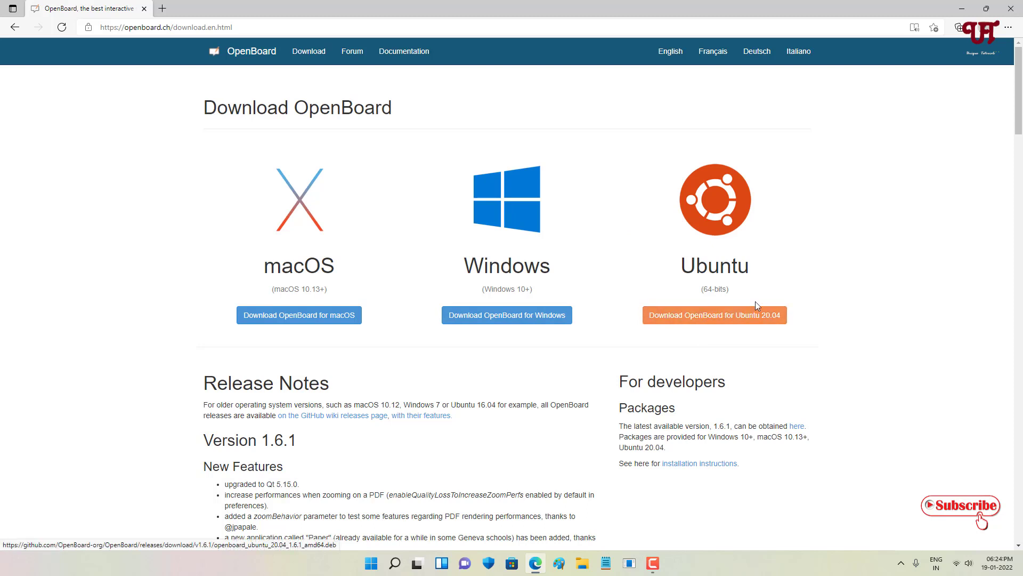
{"action": "left_click", "coordinate": [510, 325]}
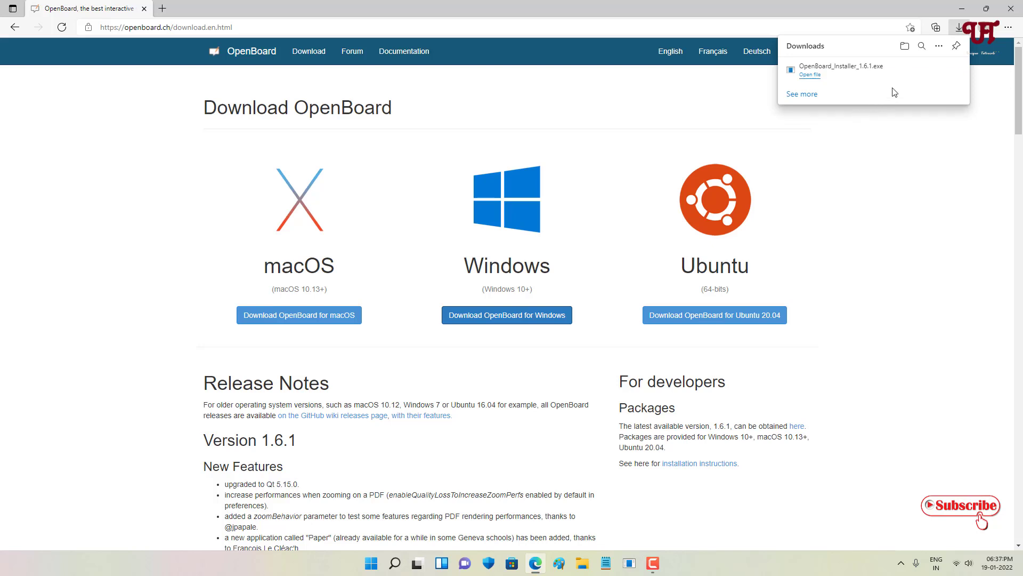
Show the downloaded installer in the Downloads folder and run OpenBoard_Installer_1.6.1.
{"action": "left_click", "coordinate": [924, 71]}
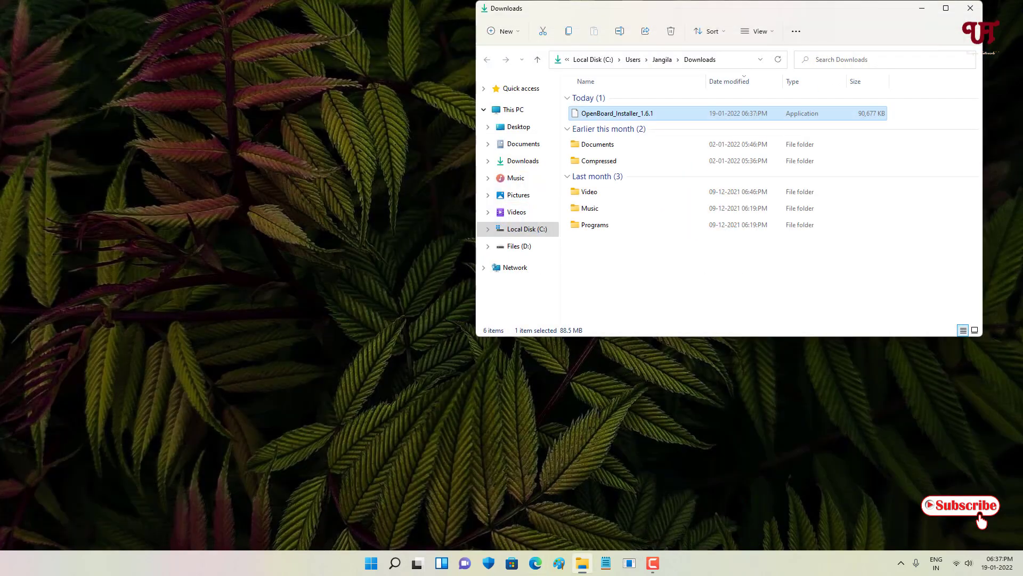
{"action": "left_click_drag", "start_coordinate": [766, 10], "coordinate": [584, 71]}
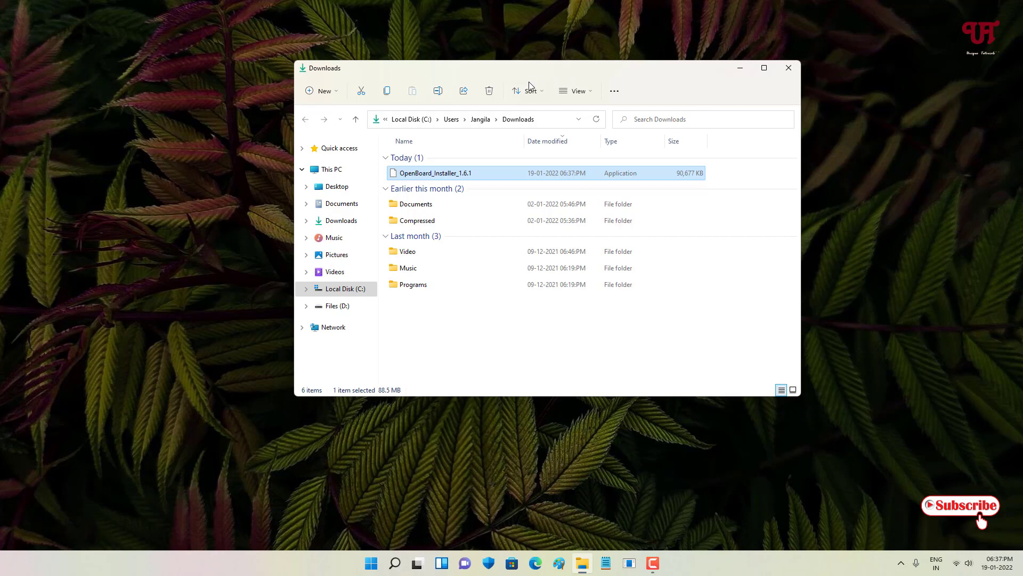
{"action": "double_click", "coordinate": [446, 179]}
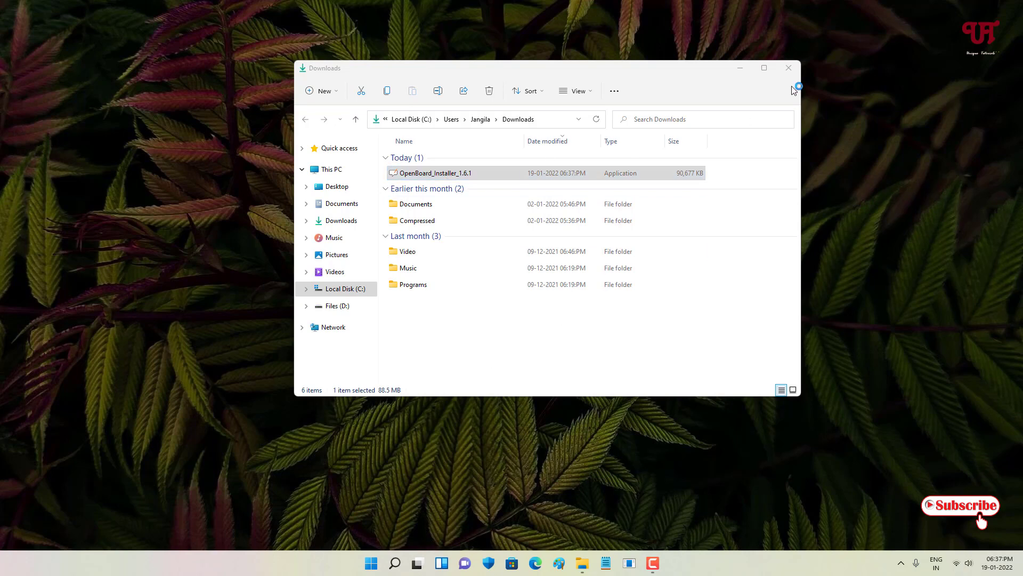
Close the Downloads window and accept English with the default install location and Start Menu folder.
{"action": "left_click", "coordinate": [794, 68]}
{"action": "left_click", "coordinate": [523, 307]}
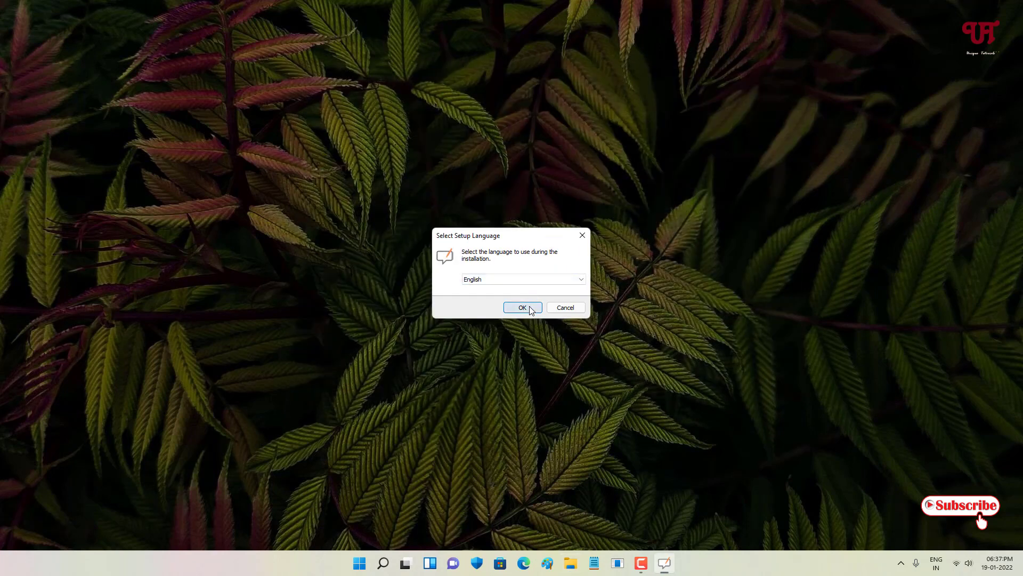
{"action": "left_click", "coordinate": [572, 365]}
{"action": "left_click", "coordinate": [571, 365]}
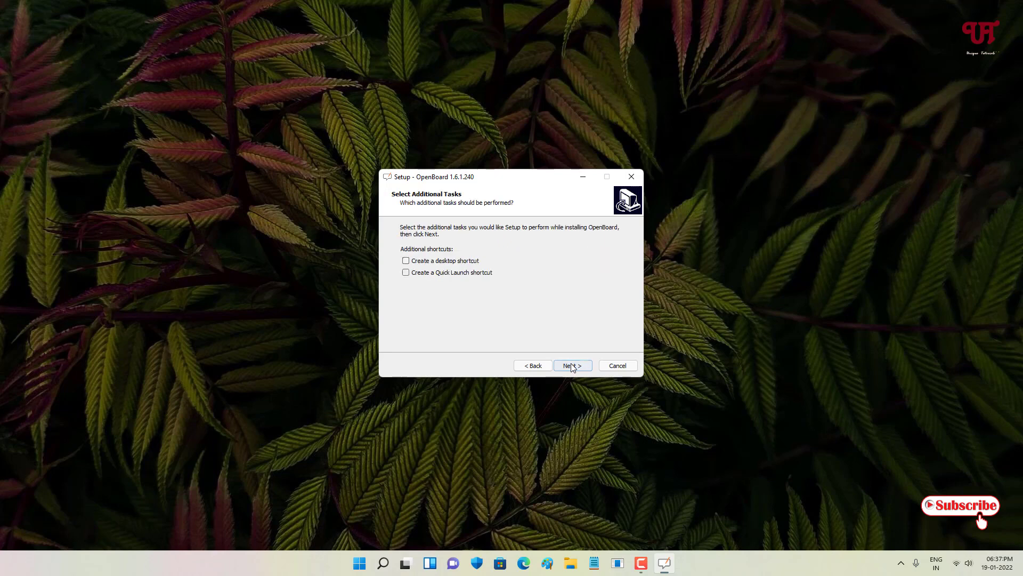
Add a desktop shortcut, install OpenBoard and launch it.
{"action": "left_click", "coordinate": [422, 264]}
{"action": "left_click", "coordinate": [584, 368]}
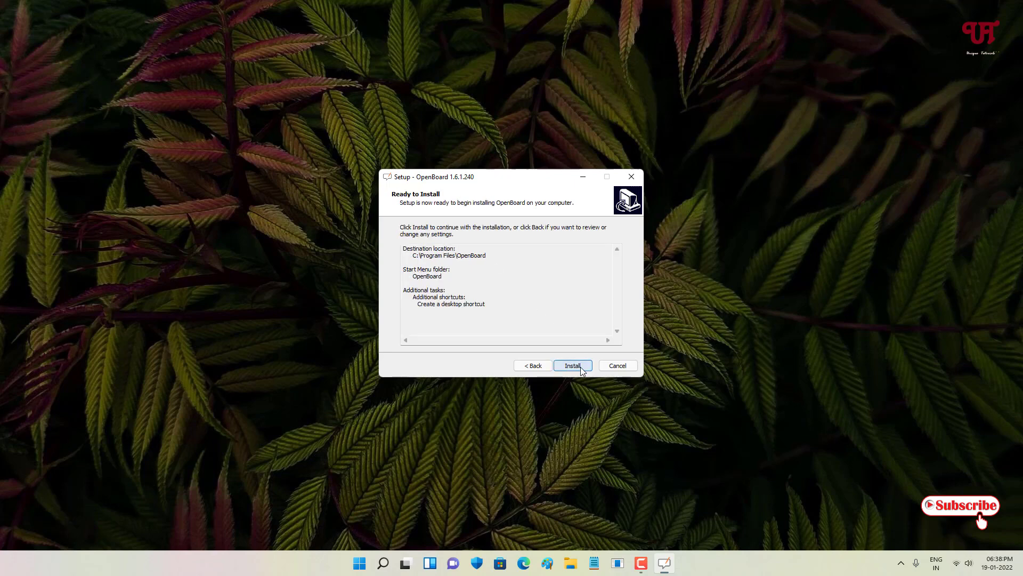
{"action": "left_click", "coordinate": [572, 366]}
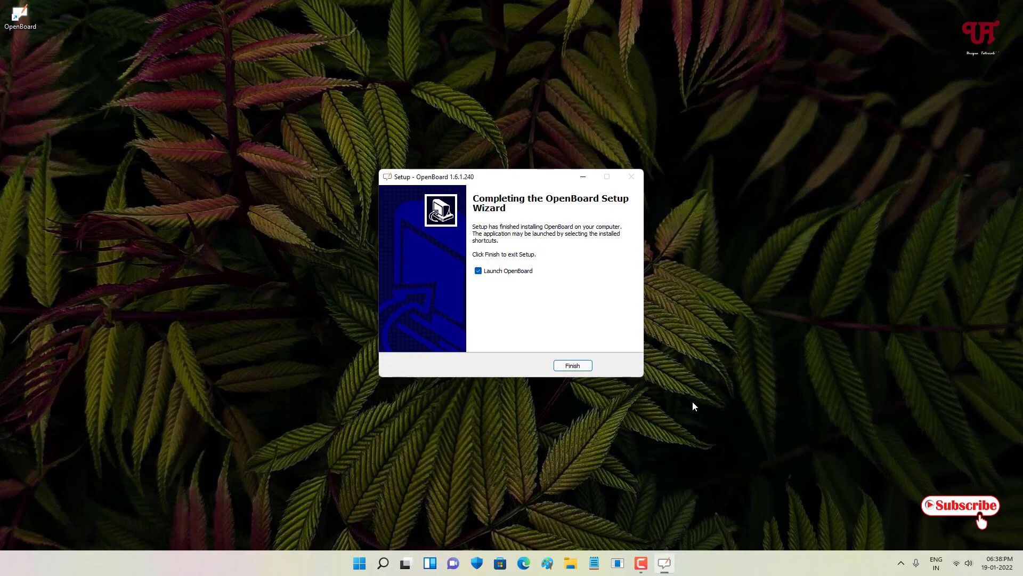
{"action": "left_click", "coordinate": [586, 366]}
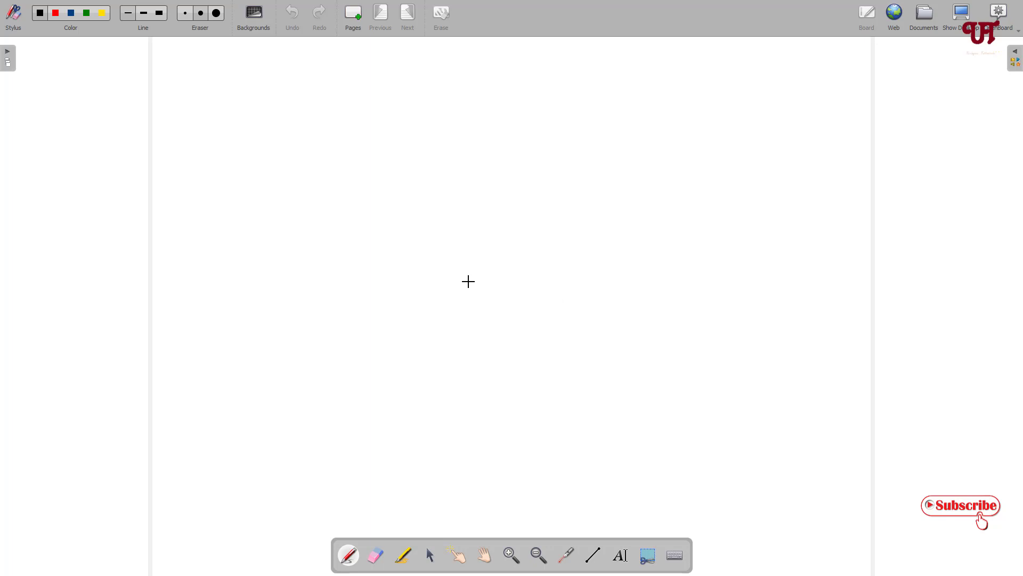
Draw a black cursive squiggle, an h shape and a looped U along the top.
{"action": "mouse_move", "coordinate": [248, 177]}
{"action": "left_mouse_down"}
{"action": "mouse_move", "coordinate": [251, 149]}
{"action": "mouse_move", "coordinate": [317, 169]}
{"action": "mouse_move", "coordinate": [360, 158]}
{"action": "left_mouse_up"}
{"action": "mouse_move", "coordinate": [458, 135]}
{"action": "left_mouse_down"}
{"action": "mouse_move", "coordinate": [456, 147]}
{"action": "mouse_move", "coordinate": [510, 198]}
{"action": "mouse_move", "coordinate": [518, 184]}
{"action": "left_mouse_up"}
{"action": "left_click_drag", "start_coordinate": [616, 143], "coordinate": [691, 143]}
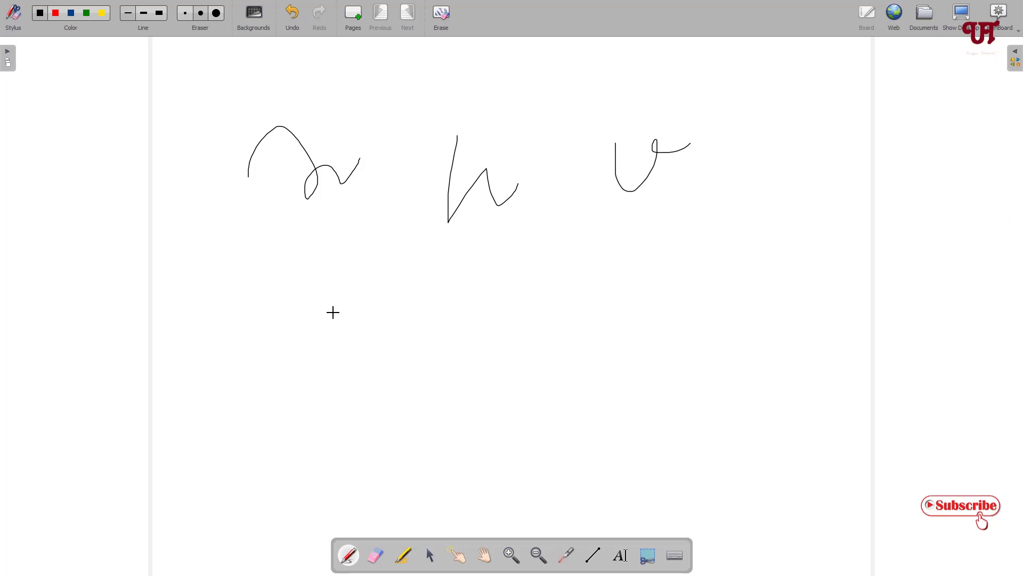
Draw a diagonal line, a U curve and a wavy line below the top squiggles.
{"action": "left_click_drag", "start_coordinate": [218, 314], "coordinate": [365, 222]}
{"action": "mouse_move", "coordinate": [356, 282]}
{"action": "left_mouse_down"}
{"action": "mouse_move", "coordinate": [364, 317]}
{"action": "mouse_move", "coordinate": [425, 307]}
{"action": "left_mouse_up"}
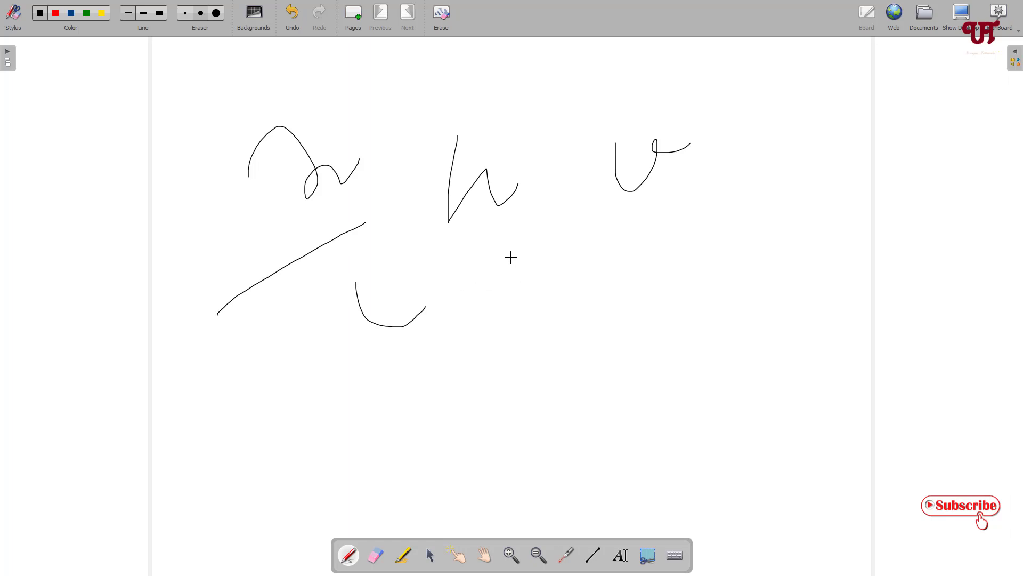
{"action": "mouse_move", "coordinate": [469, 260]}
{"action": "left_mouse_down"}
{"action": "mouse_move", "coordinate": [616, 273]}
{"action": "mouse_move", "coordinate": [629, 286]}
{"action": "left_mouse_up"}
Highlight the U curve in yellow and erase the wavy line's right-hand tail.
{"action": "left_click", "coordinate": [404, 559]}
{"action": "mouse_move", "coordinate": [353, 280]}
{"action": "left_mouse_down"}
{"action": "mouse_move", "coordinate": [367, 308]}
{"action": "mouse_move", "coordinate": [419, 322]}
{"action": "mouse_move", "coordinate": [431, 302]}
{"action": "mouse_move", "coordinate": [386, 332]}
{"action": "left_mouse_up"}
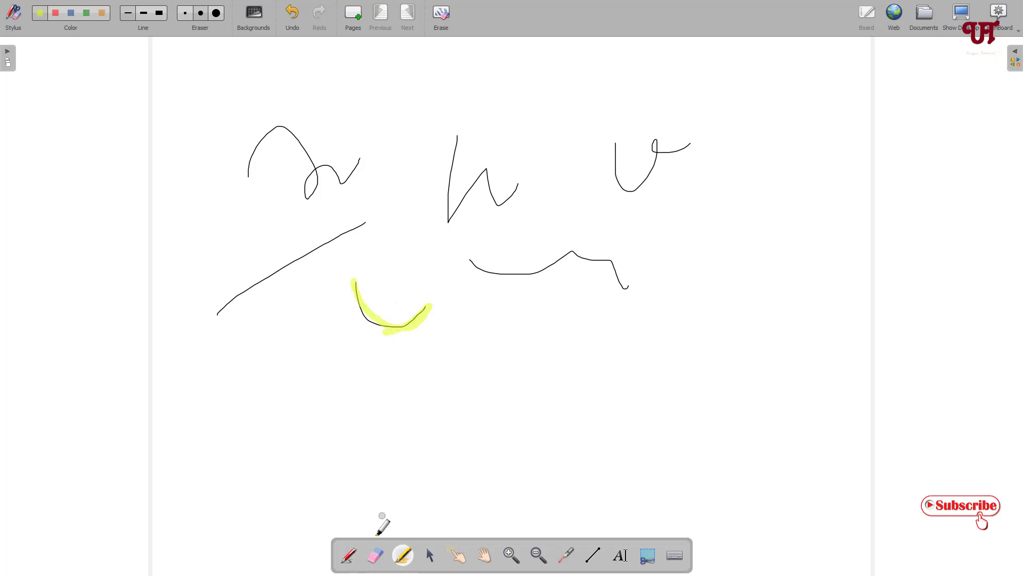
{"action": "left_click", "coordinate": [376, 555]}
{"action": "mouse_move", "coordinate": [635, 292]}
{"action": "left_mouse_down"}
{"action": "mouse_move", "coordinate": [586, 285]}
{"action": "mouse_move", "coordinate": [589, 258]}
{"action": "mouse_move", "coordinate": [621, 203]}
{"action": "mouse_move", "coordinate": [647, 183]}
{"action": "mouse_move", "coordinate": [664, 192]}
{"action": "left_mouse_up"}
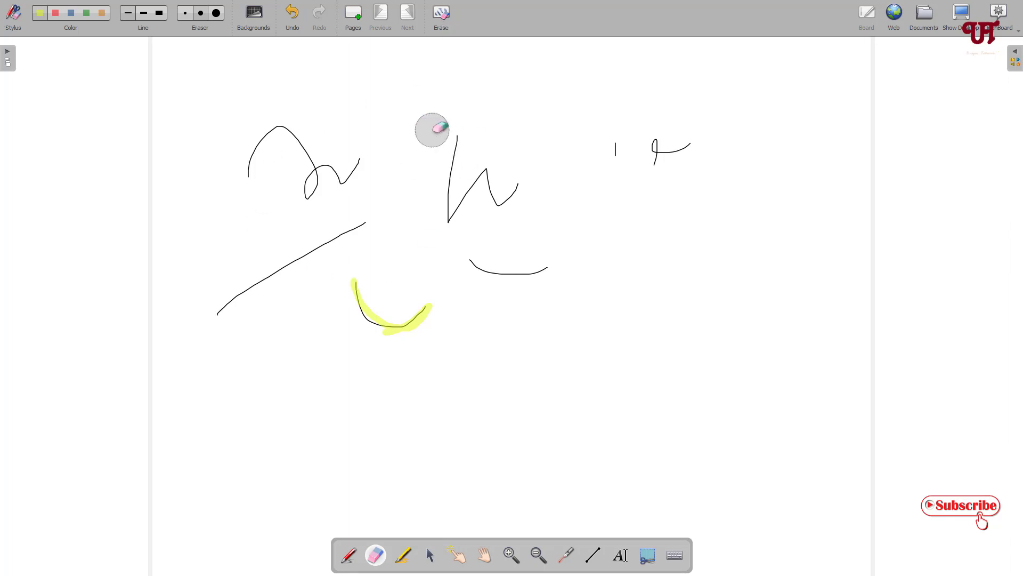
Clear the page, undo the clearing, then erase most of the top-right squiggle.
{"action": "left_click", "coordinate": [440, 19]}
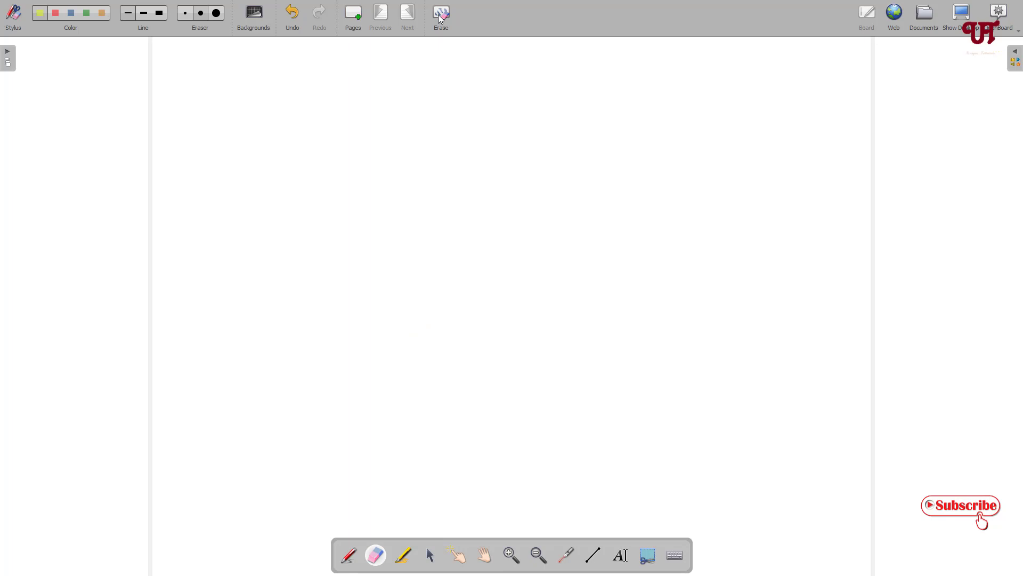
{"action": "left_click", "coordinate": [294, 21]}
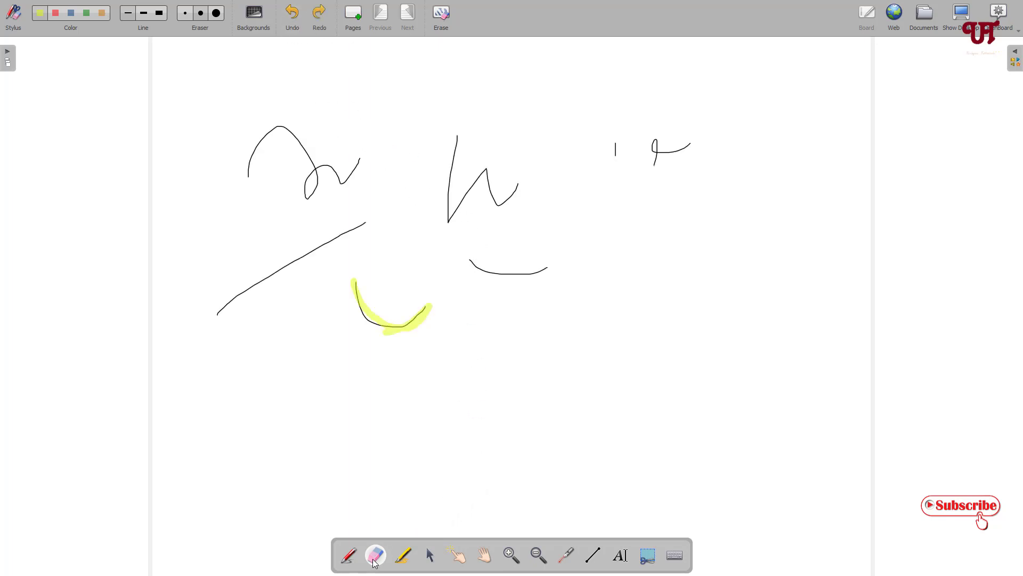
{"action": "mouse_move", "coordinate": [707, 152]}
{"action": "left_mouse_down"}
{"action": "mouse_move", "coordinate": [656, 135]}
{"action": "mouse_move", "coordinate": [682, 148]}
{"action": "left_mouse_up"}
{"action": "left_click", "coordinate": [431, 557]}
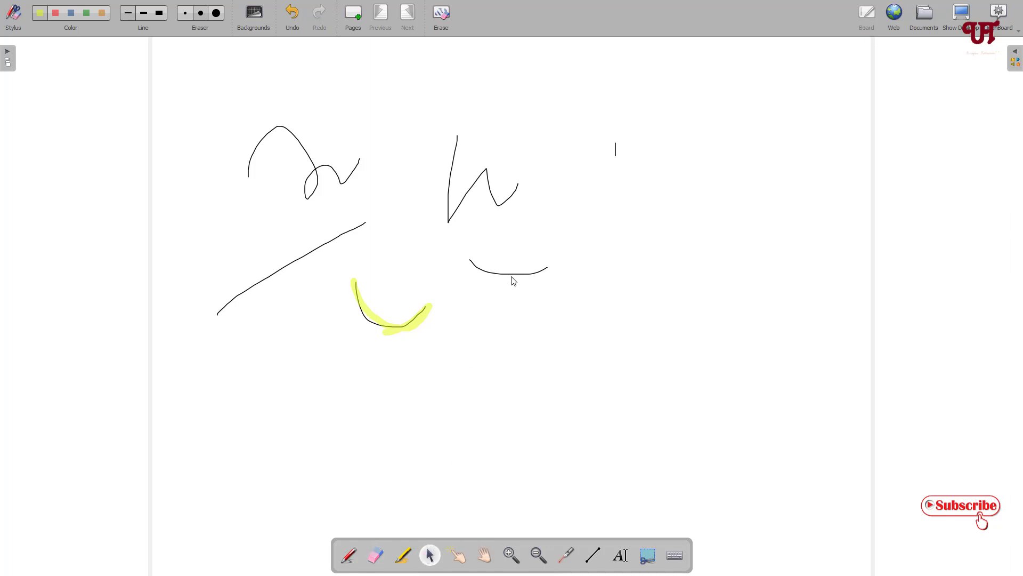
Select the leftover wavy-line piece, stretch it taller and wider, and move it up.
{"action": "mouse_move", "coordinate": [509, 273]}
{"action": "left_mouse_down"}
{"action": "mouse_move", "coordinate": [513, 289]}
{"action": "mouse_move", "coordinate": [532, 293]}
{"action": "mouse_move", "coordinate": [518, 280]}
{"action": "left_mouse_up"}
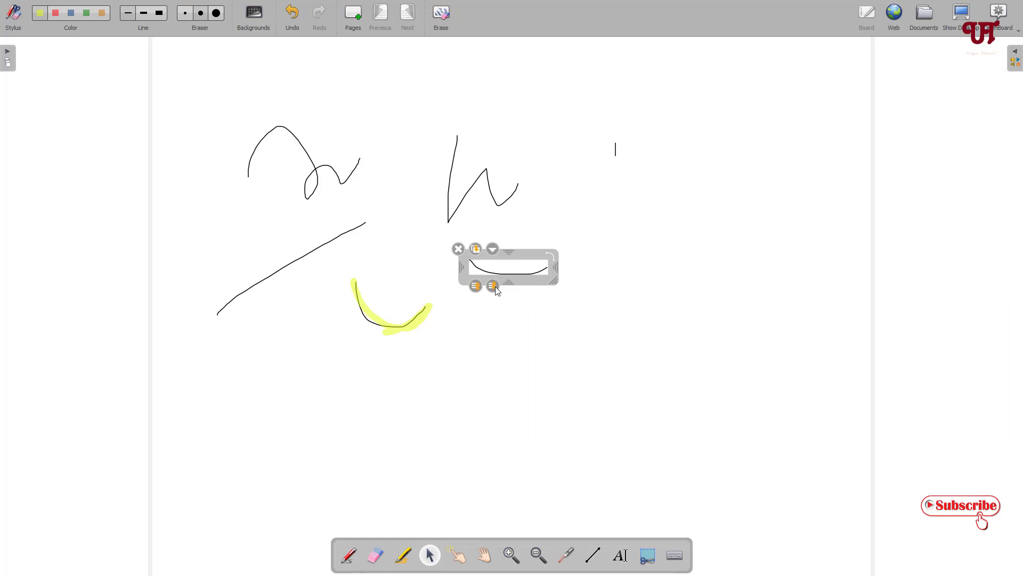
{"action": "left_click_drag", "start_coordinate": [509, 283], "coordinate": [509, 355]}
{"action": "left_click_drag", "start_coordinate": [556, 298], "coordinate": [649, 298]}
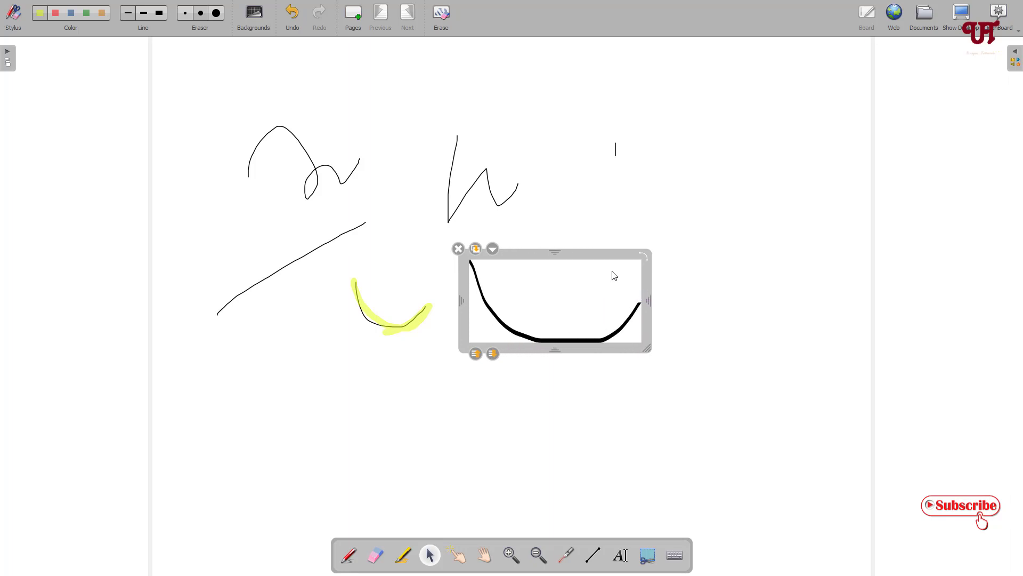
{"action": "left_click_drag", "start_coordinate": [594, 260], "coordinate": [594, 233]}
{"action": "left_click", "coordinate": [711, 222]}
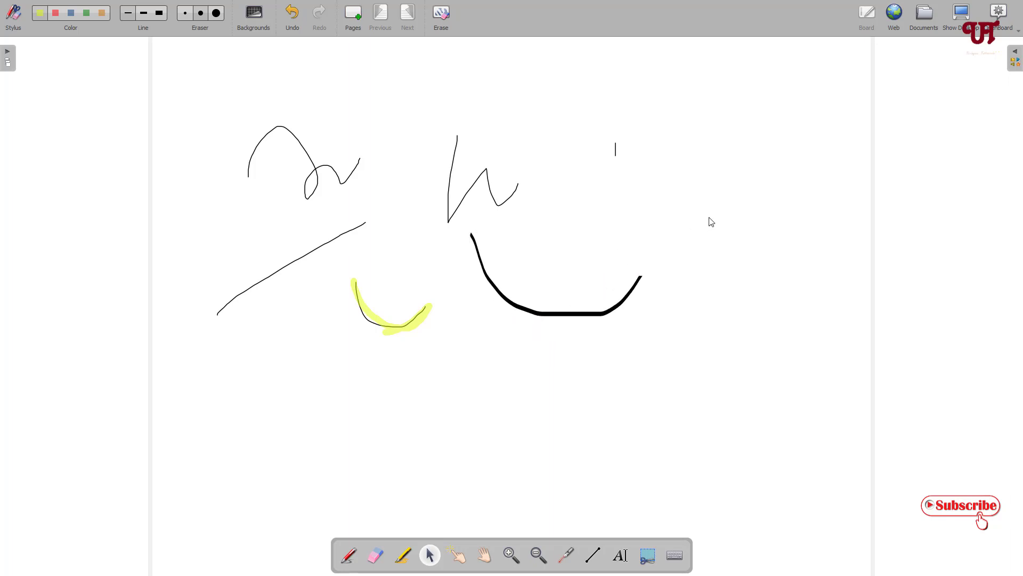
{"action": "left_click", "coordinate": [459, 556]}
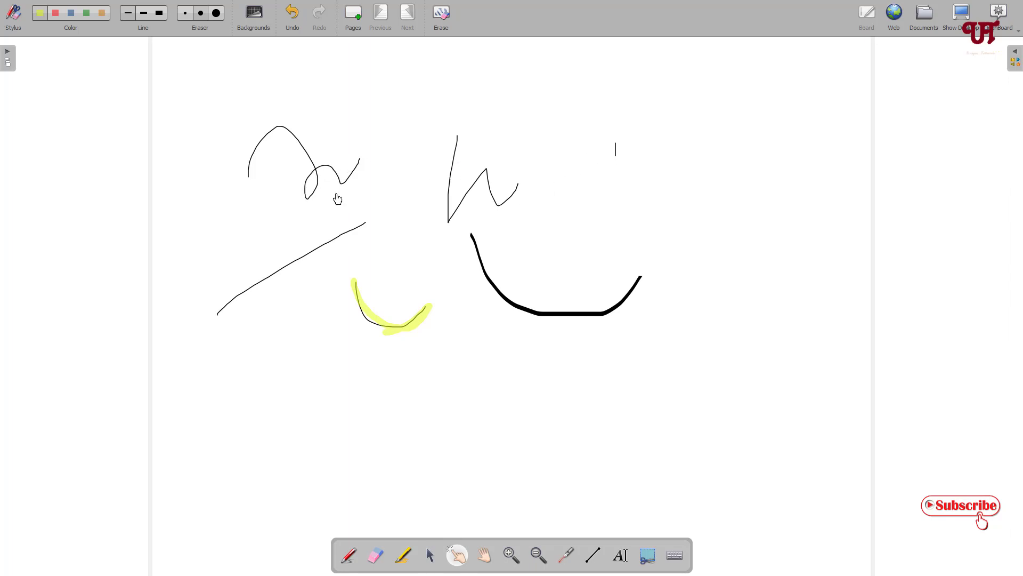
Pan the page and zoom into the drawings to 1.4x.
{"action": "left_click", "coordinate": [485, 556]}
{"action": "left_click_drag", "start_coordinate": [640, 315], "coordinate": [676, 318]}
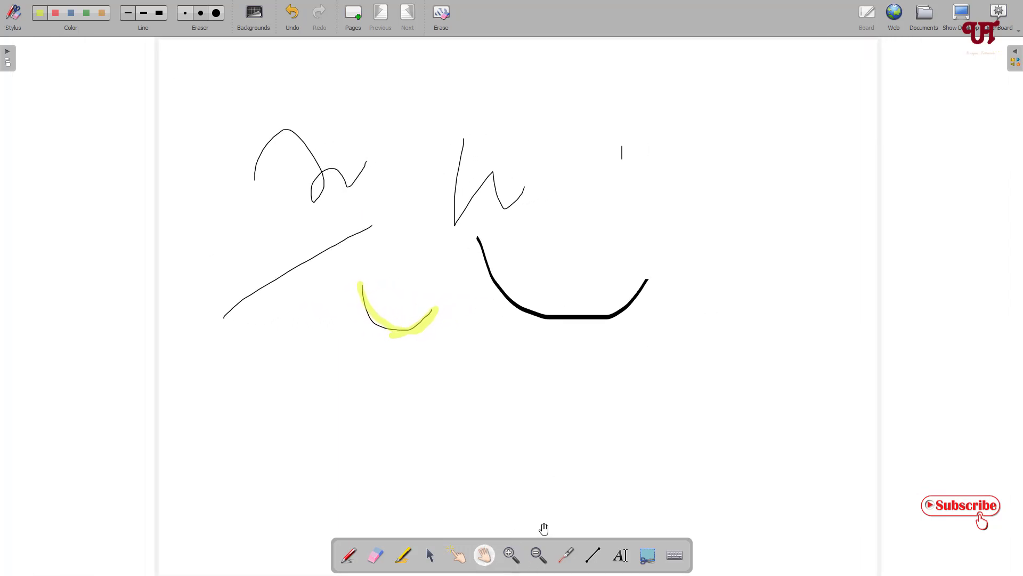
{"action": "left_click", "coordinate": [511, 556]}
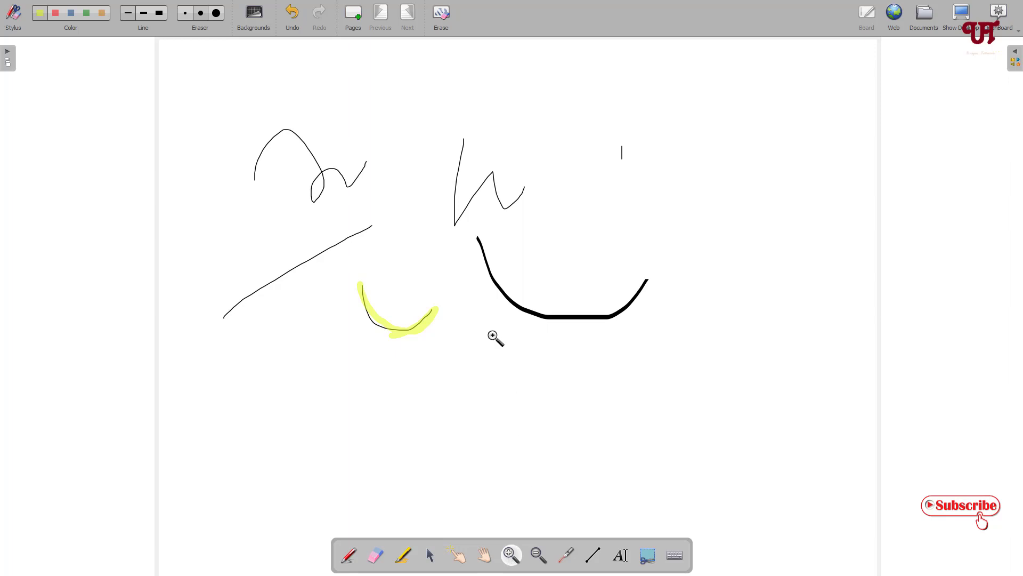
{"action": "left_click", "coordinate": [493, 307]}
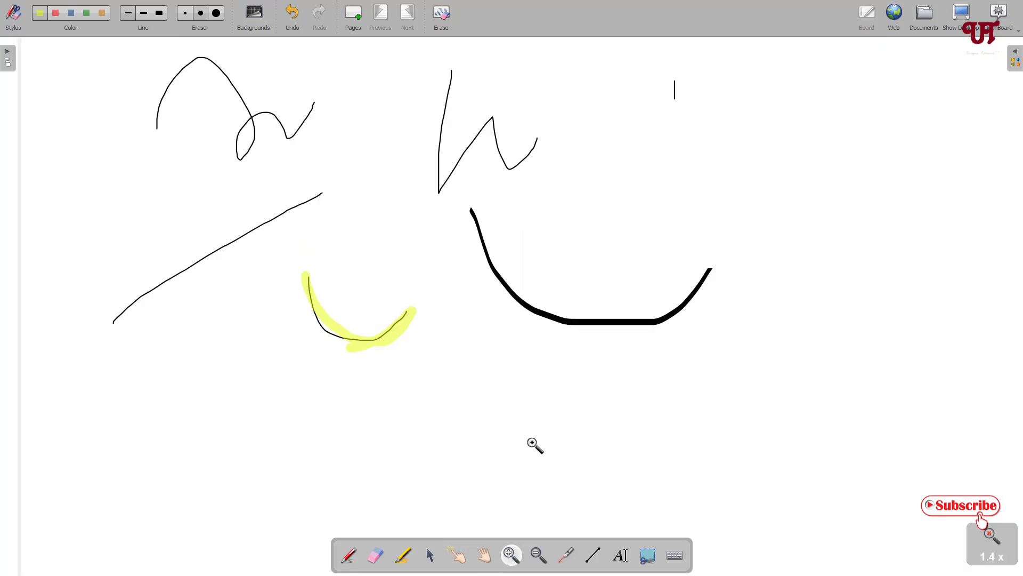
Zoom back out to the whole page and trace the black curve with the laser pointer.
{"action": "left_click", "coordinate": [539, 556]}
{"action": "left_click", "coordinate": [511, 366]}
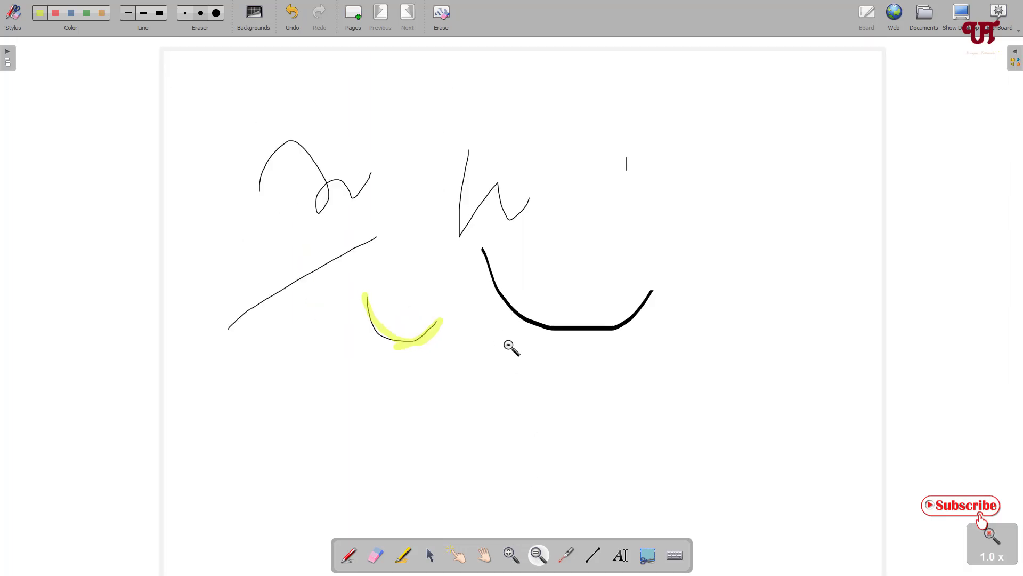
{"action": "left_click", "coordinate": [567, 557]}
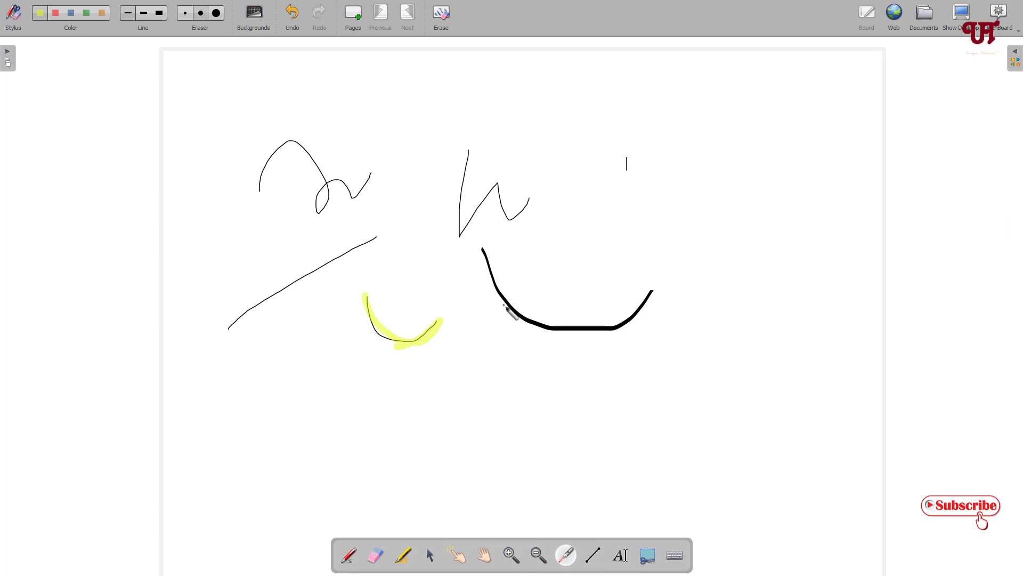
{"action": "mouse_move", "coordinate": [516, 308]}
{"action": "left_mouse_down"}
{"action": "mouse_move", "coordinate": [546, 313]}
{"action": "mouse_move", "coordinate": [500, 269]}
{"action": "mouse_move", "coordinate": [439, 267]}
{"action": "mouse_move", "coordinate": [317, 197]}
{"action": "mouse_move", "coordinate": [311, 210]}
{"action": "mouse_move", "coordinate": [414, 199]}
{"action": "mouse_move", "coordinate": [467, 161]}
{"action": "mouse_move", "coordinate": [459, 231]}
{"action": "mouse_move", "coordinate": [496, 192]}
{"action": "mouse_move", "coordinate": [524, 208]}
{"action": "mouse_move", "coordinate": [420, 228]}
{"action": "mouse_move", "coordinate": [297, 274]}
{"action": "mouse_move", "coordinate": [338, 277]}
{"action": "mouse_move", "coordinate": [467, 325]}
{"action": "left_mouse_up"}
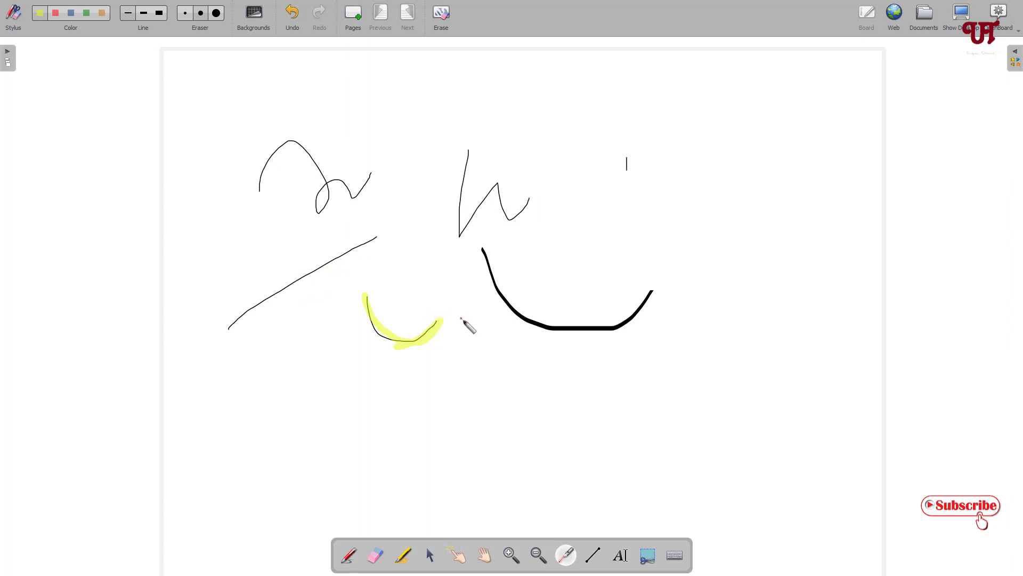
Draw two straight lines meeting at an apex to form a roof shape.
{"action": "left_click", "coordinate": [594, 555]}
{"action": "left_click_drag", "start_coordinate": [399, 257], "coordinate": [525, 382]}
{"action": "left_click_drag", "start_coordinate": [400, 256], "coordinate": [283, 359]}
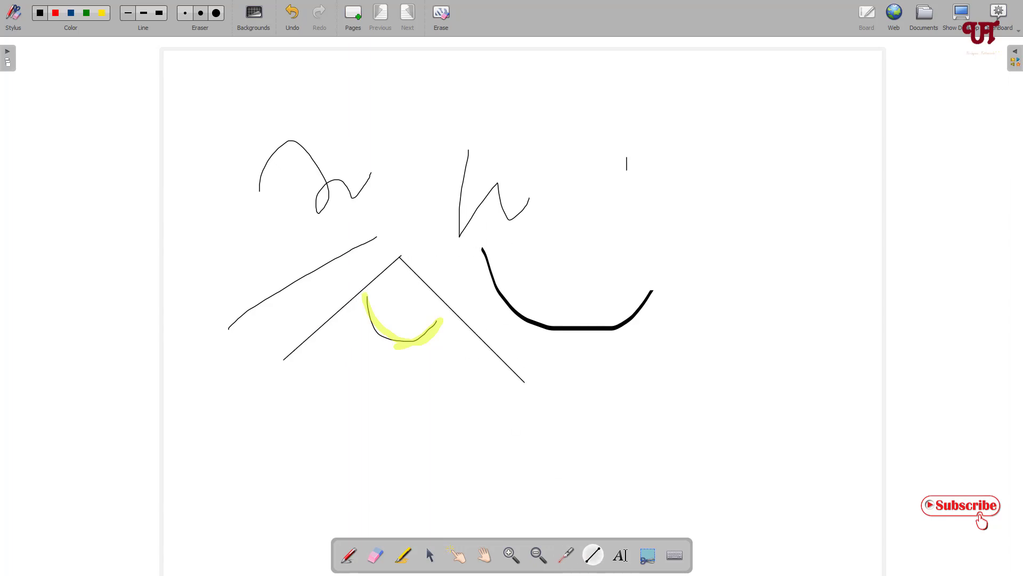
Add a 'dg' text label below the highlighted curve using the on-screen keyboard.
{"action": "left_click", "coordinate": [620, 555]}
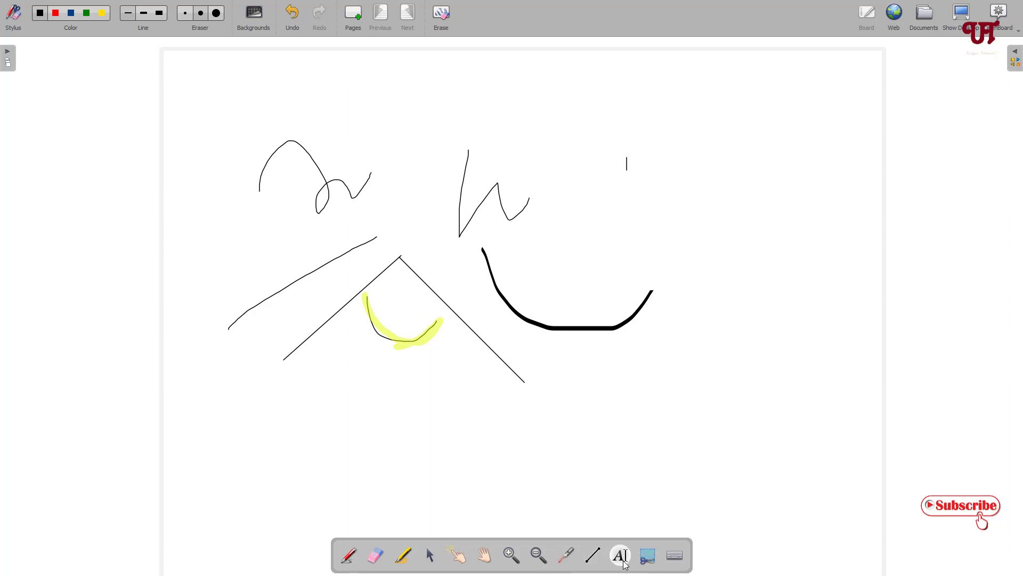
{"action": "left_click", "coordinate": [432, 352]}
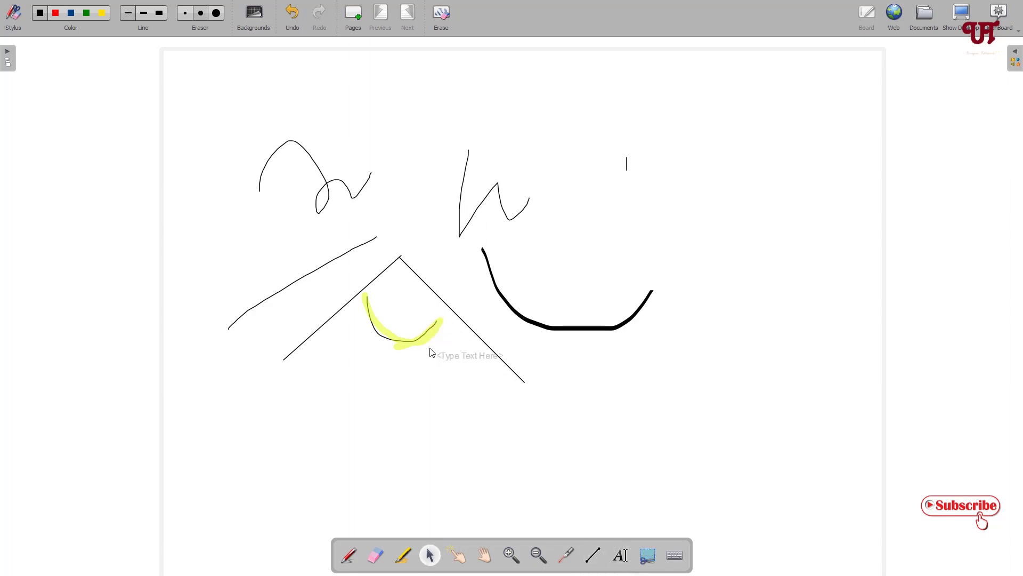
{"action": "left_click", "coordinate": [457, 358]}
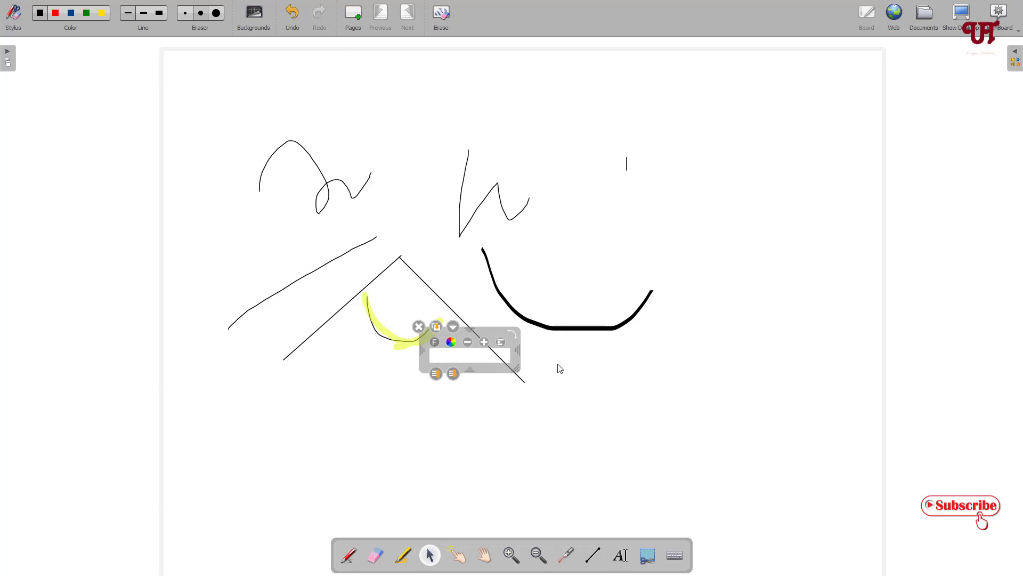
{"action": "left_click", "coordinate": [674, 556]}
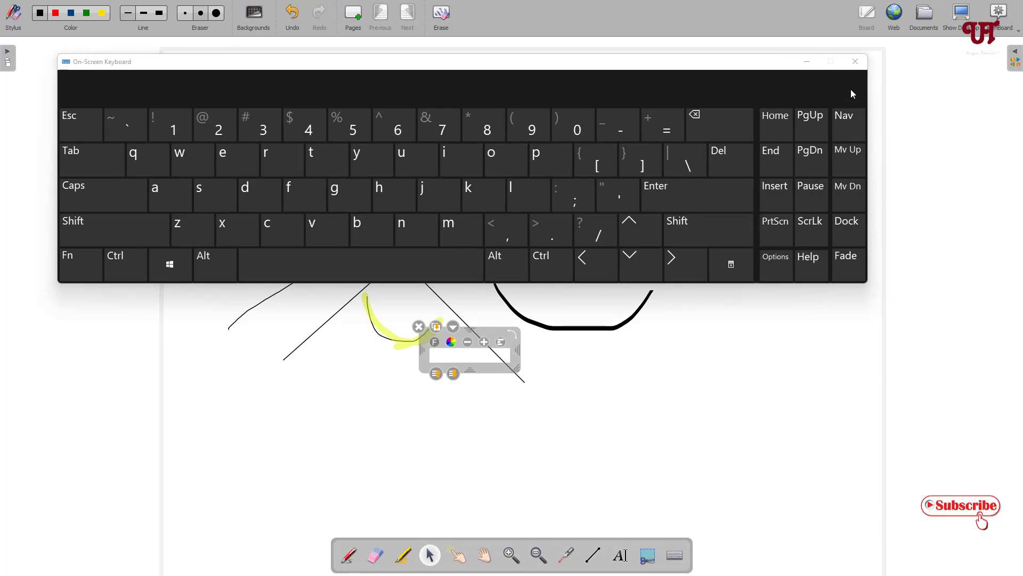
{"action": "left_click", "coordinate": [856, 63]}
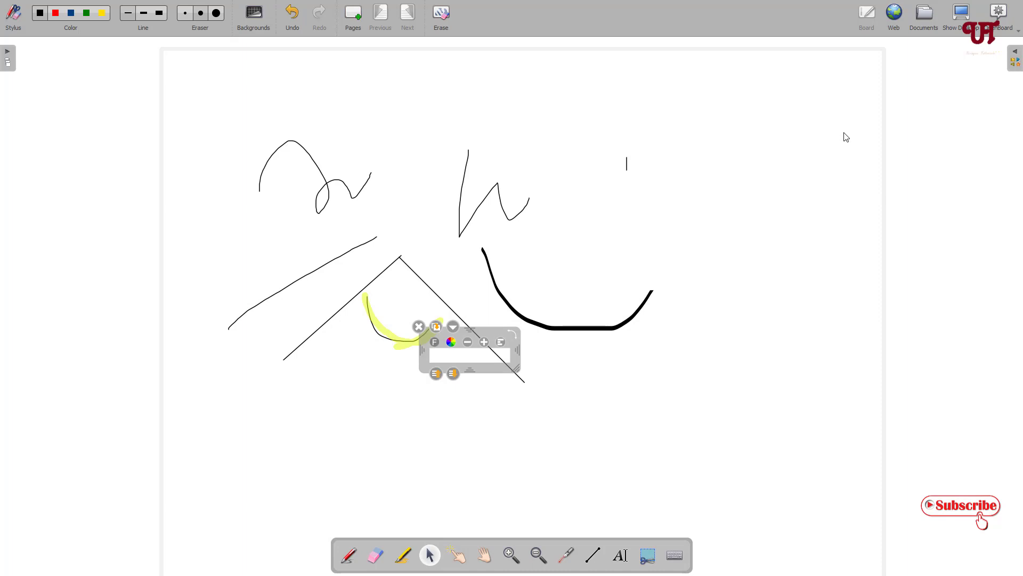
{"action": "left_click", "coordinate": [603, 354]}
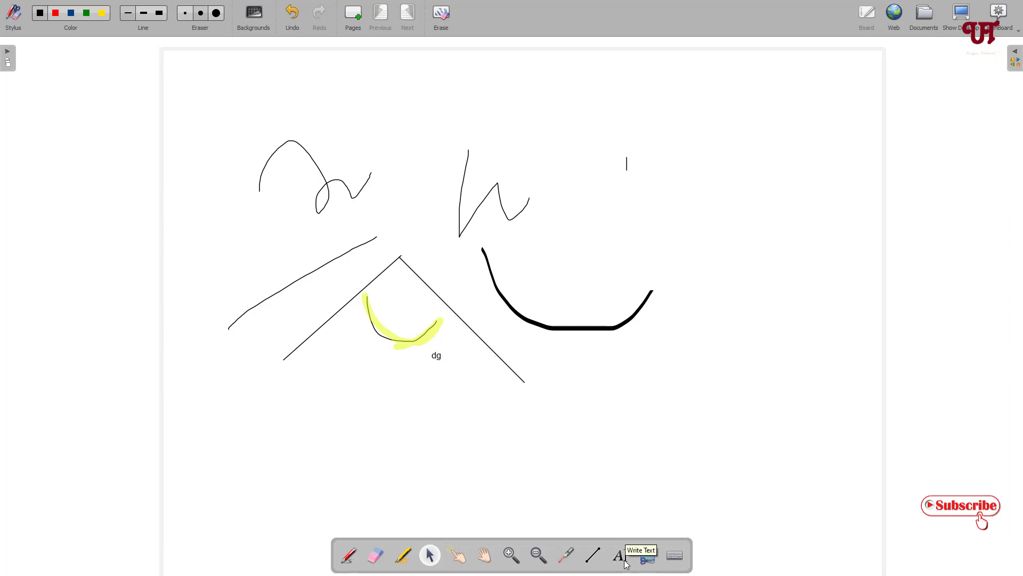
Capture the roof, highlighted curve and dg label and add the snapshot to the current page.
{"action": "left_click", "coordinate": [654, 562]}
{"action": "left_click_drag", "start_coordinate": [313, 246], "coordinate": [532, 422]}
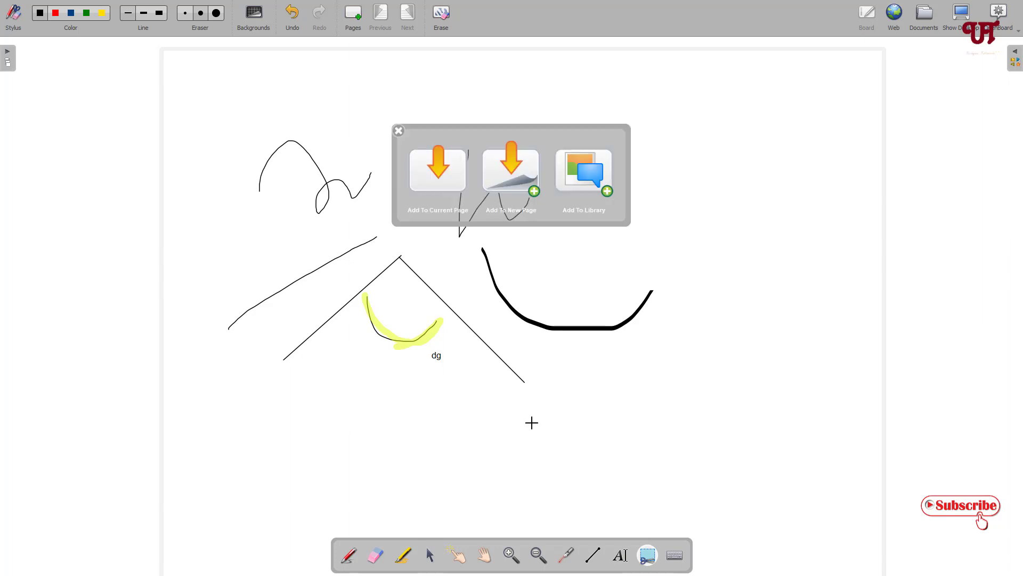
{"action": "left_click", "coordinate": [426, 181]}
{"action": "mouse_move", "coordinate": [499, 290]}
{"action": "left_mouse_down"}
{"action": "mouse_move", "coordinate": [528, 318]}
{"action": "mouse_move", "coordinate": [721, 277]}
{"action": "mouse_move", "coordinate": [702, 174]}
{"action": "mouse_move", "coordinate": [621, 195]}
{"action": "left_mouse_up"}
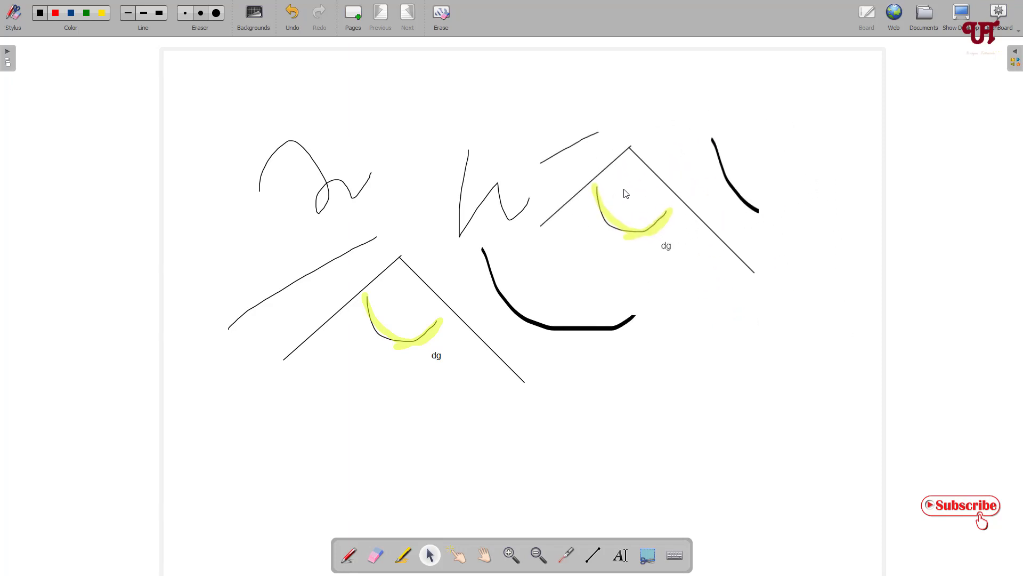
{"action": "left_click", "coordinate": [292, 22]}
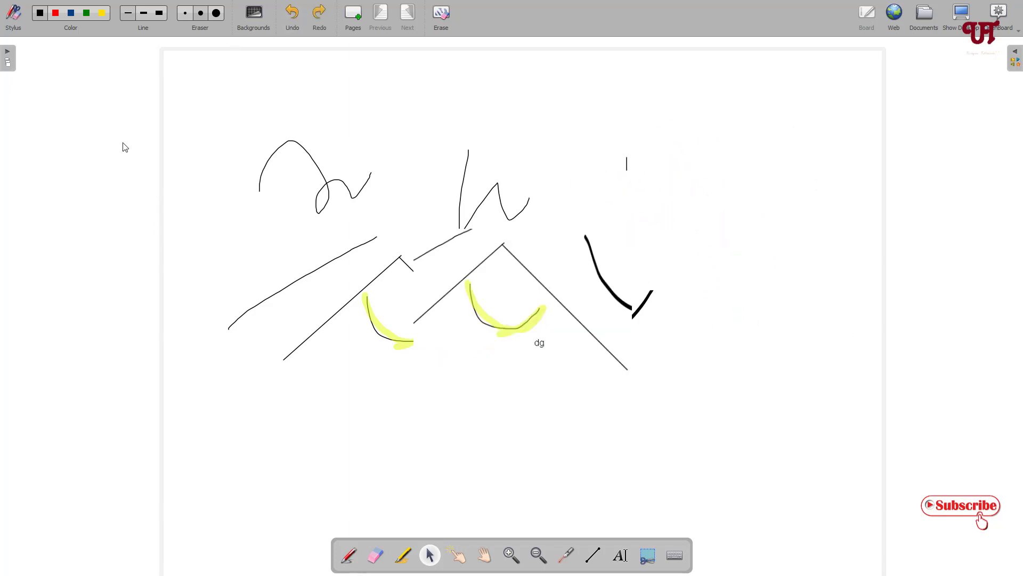
Draw a red freehand stroke across the top and a black V-shaped stroke at upper left.
{"action": "left_click", "coordinate": [42, 17]}
{"action": "left_click_drag", "start_coordinate": [188, 90], "coordinate": [328, 98]}
{"action": "left_click", "coordinate": [42, 17]}
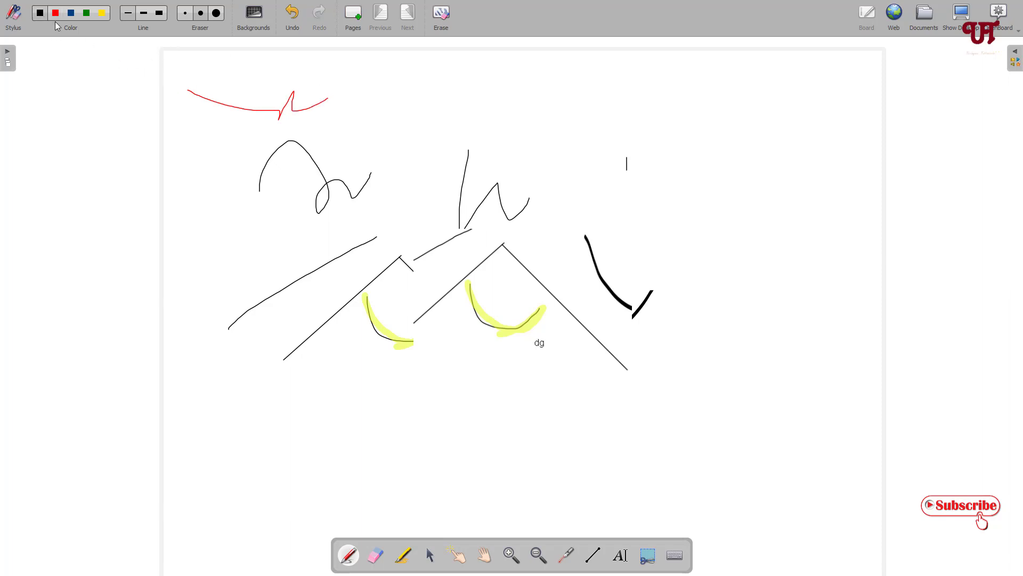
{"action": "left_click_drag", "start_coordinate": [198, 116], "coordinate": [218, 138]}
Add a thin blue wavy stroke, then a thickest-width dark-blue wavy line across the page.
{"action": "mouse_move", "coordinate": [226, 98]}
{"action": "left_mouse_down"}
{"action": "mouse_move", "coordinate": [226, 114]}
{"action": "mouse_move", "coordinate": [251, 133]}
{"action": "mouse_move", "coordinate": [339, 148]}
{"action": "left_mouse_up"}
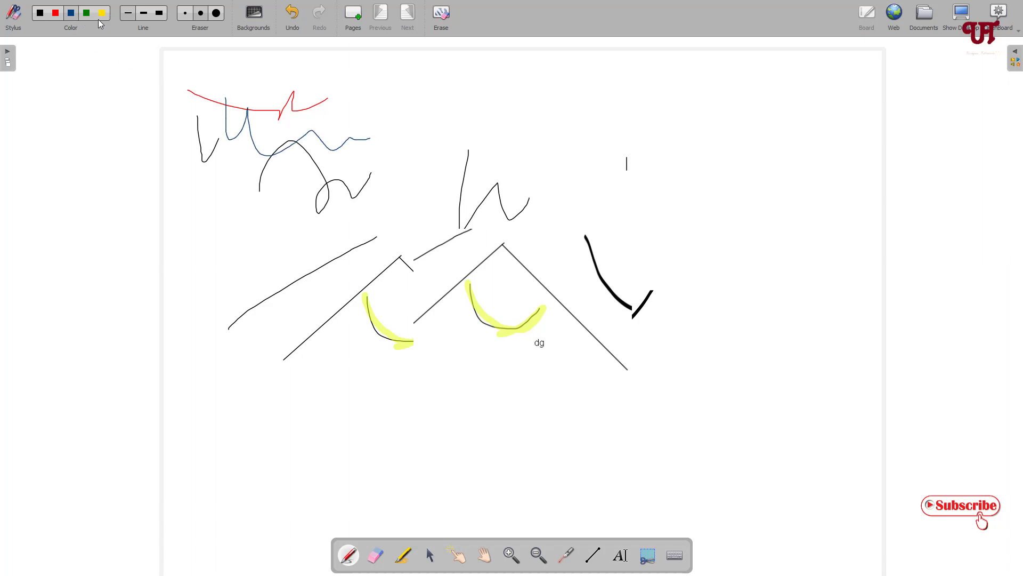
{"action": "left_click", "coordinate": [159, 14]}
{"action": "mouse_move", "coordinate": [294, 83]}
{"action": "left_mouse_down"}
{"action": "mouse_move", "coordinate": [594, 158]}
{"action": "mouse_move", "coordinate": [706, 154]}
{"action": "mouse_move", "coordinate": [708, 172]}
{"action": "mouse_move", "coordinate": [685, 195]}
{"action": "left_mouse_up"}
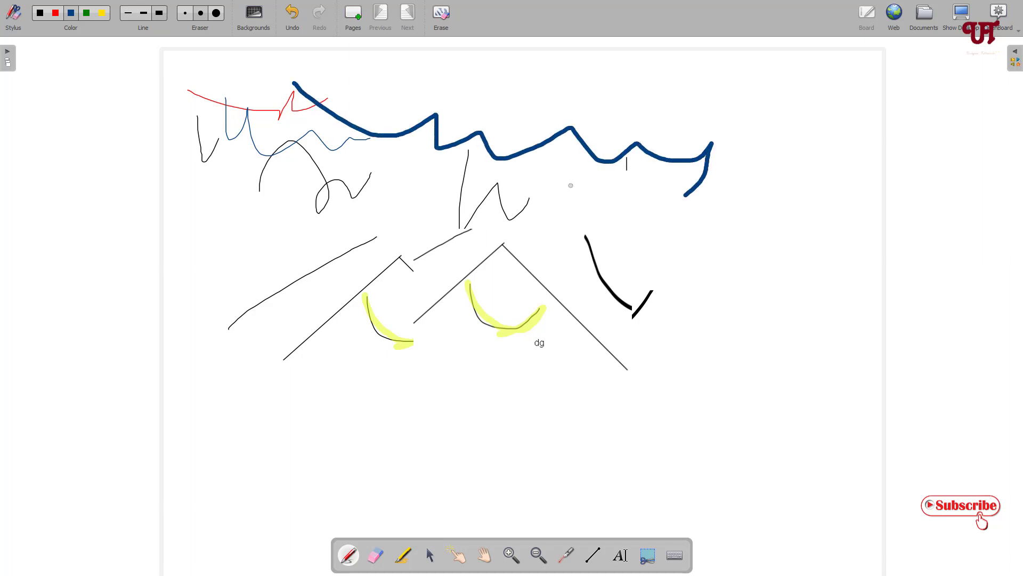
With the Large Eraser, rub out the hooked right-hand tail of the thick dark-blue wavy line.
{"action": "left_click", "coordinate": [218, 17]}
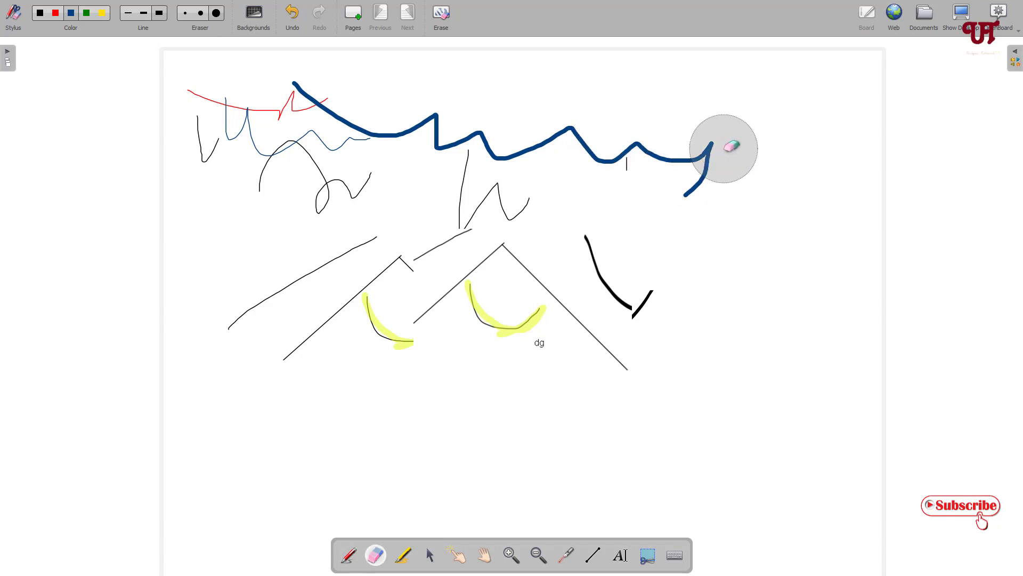
{"action": "left_click_drag", "start_coordinate": [722, 176], "coordinate": [705, 199]}
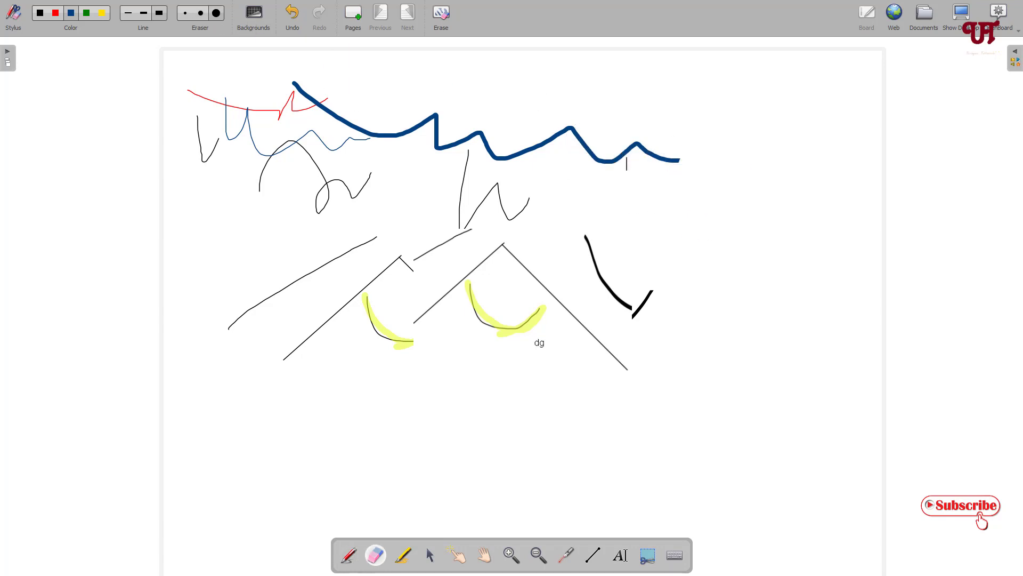
{"action": "left_click", "coordinate": [247, 21]}
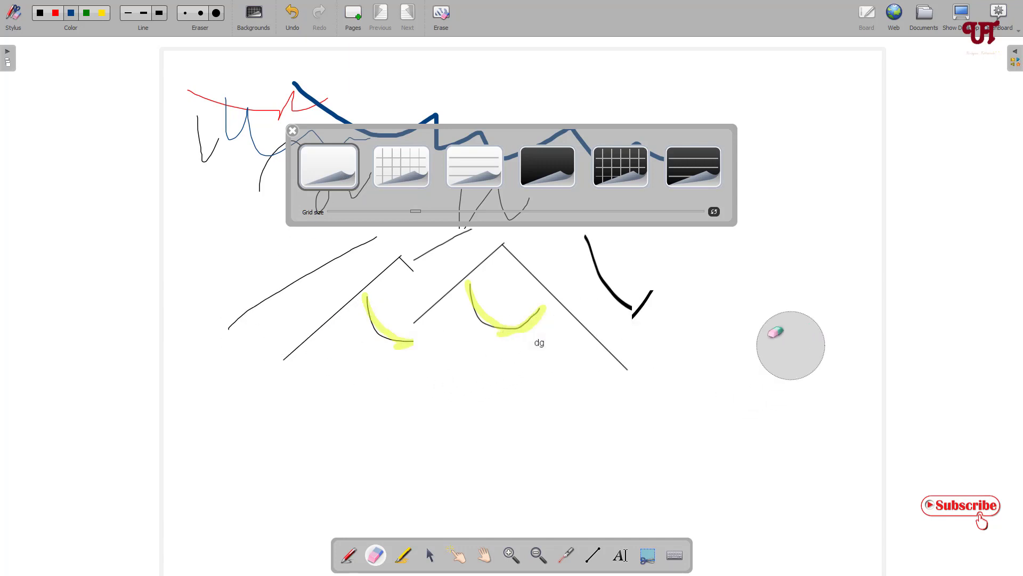
{"action": "left_click", "coordinate": [412, 172]}
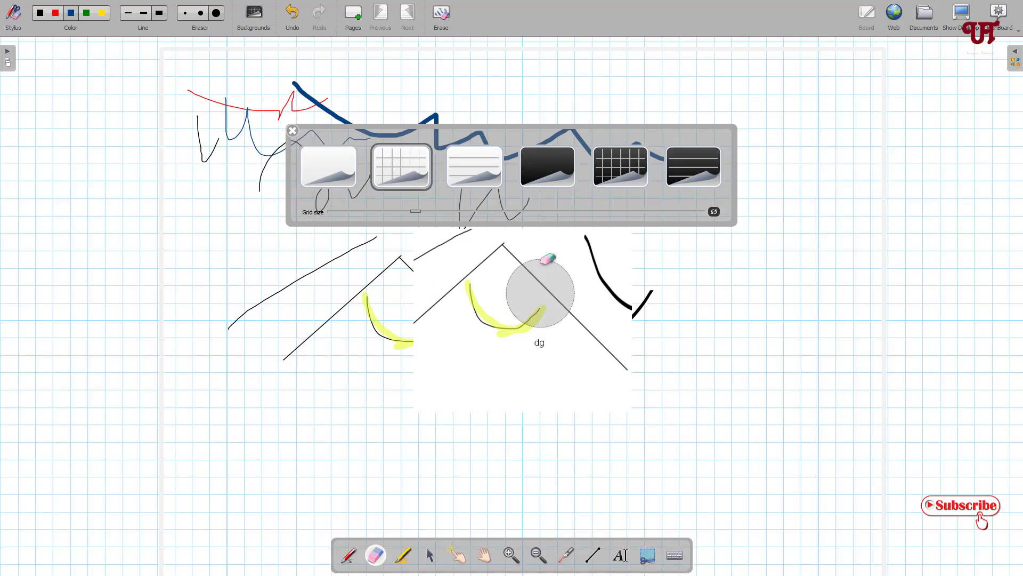
{"action": "left_click", "coordinate": [492, 175]}
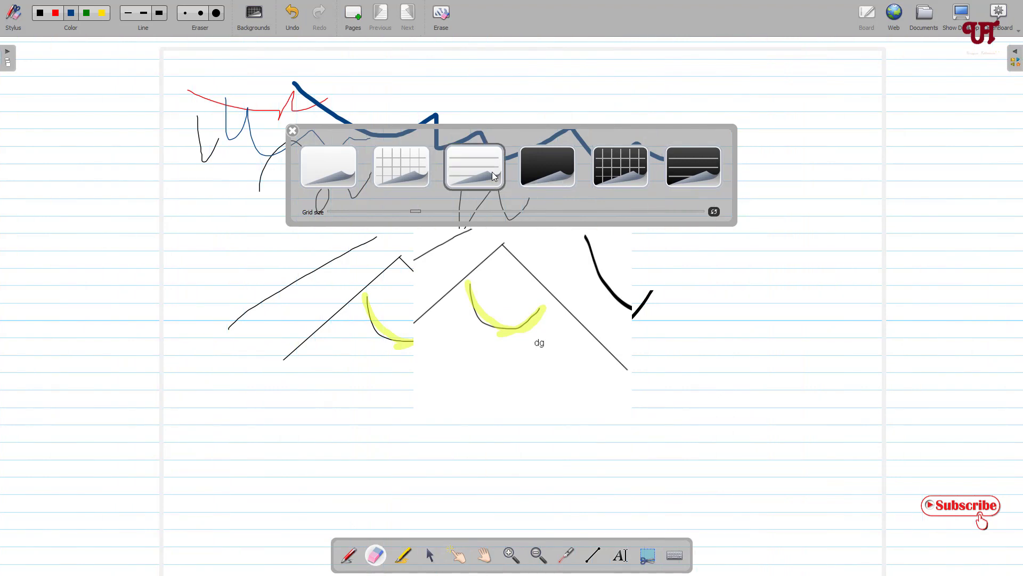
{"action": "left_click", "coordinate": [562, 171]}
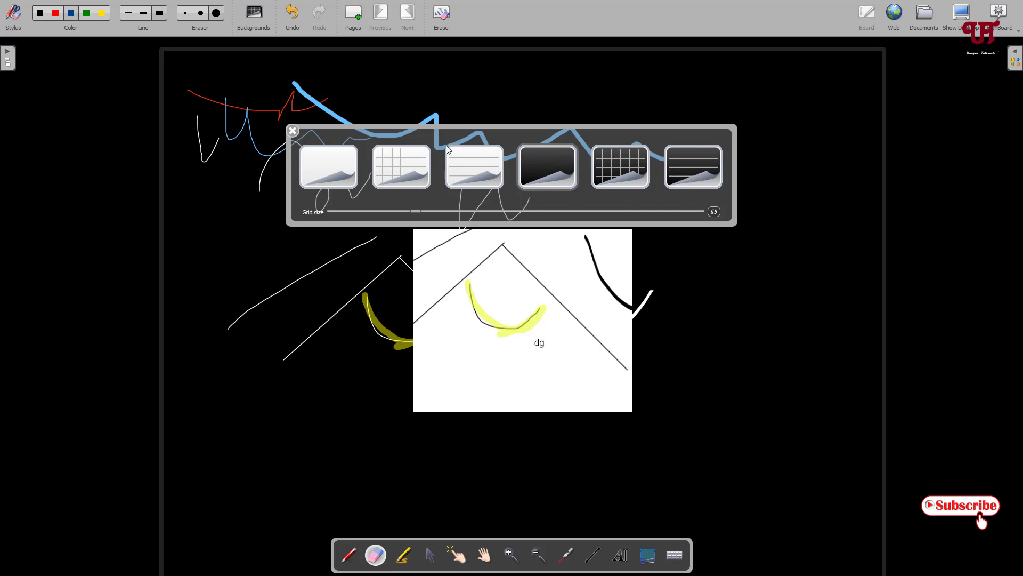
{"action": "left_click", "coordinate": [390, 172]}
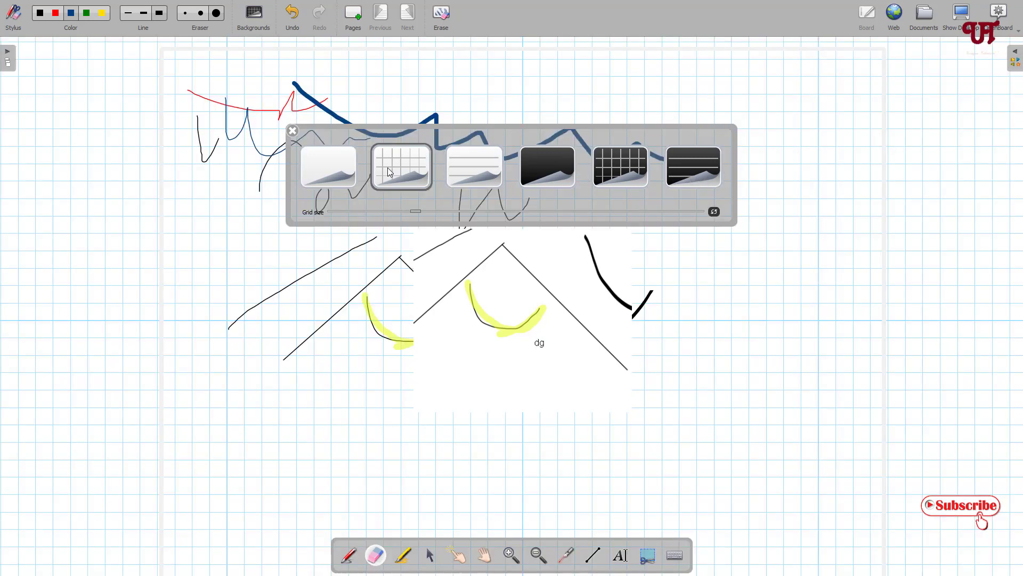
{"action": "left_click_drag", "start_coordinate": [418, 212], "coordinate": [333, 214]}
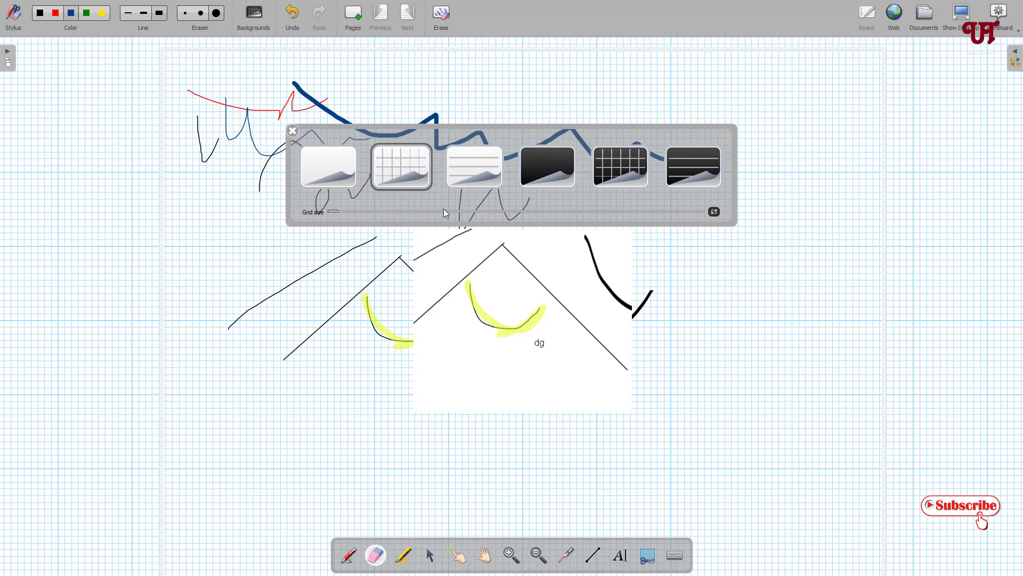
{"action": "left_click", "coordinate": [330, 165]}
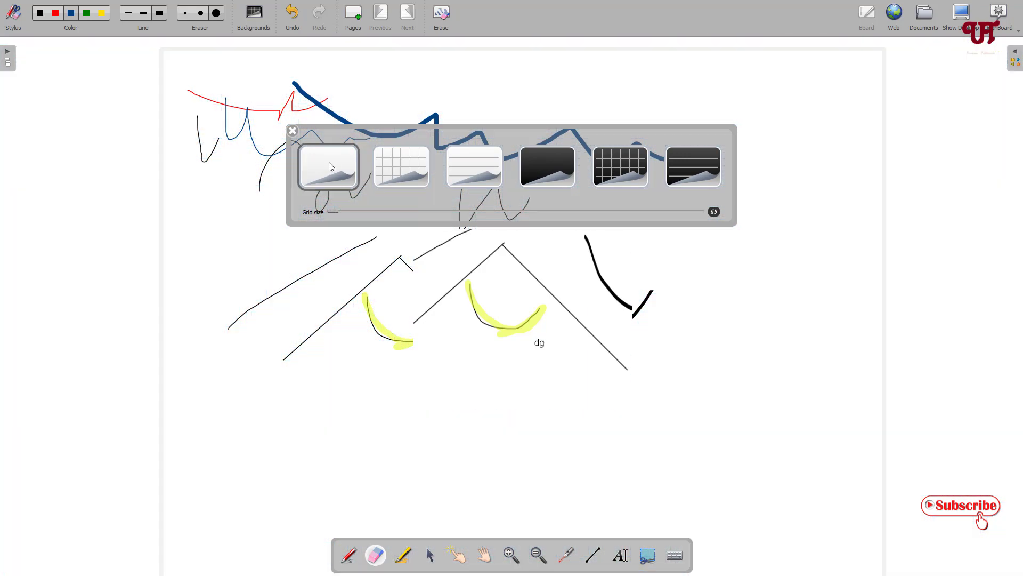
Add a blank Page 2 and draw a thick dark-blue zigzag stroke across its middle with the pen.
{"action": "left_click", "coordinate": [293, 131]}
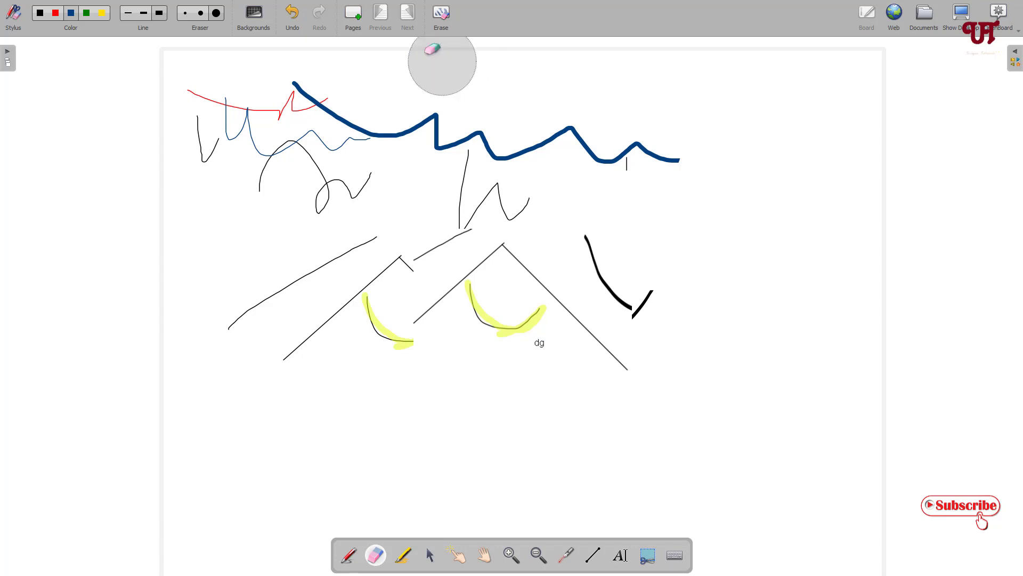
{"action": "left_click", "coordinate": [361, 19]}
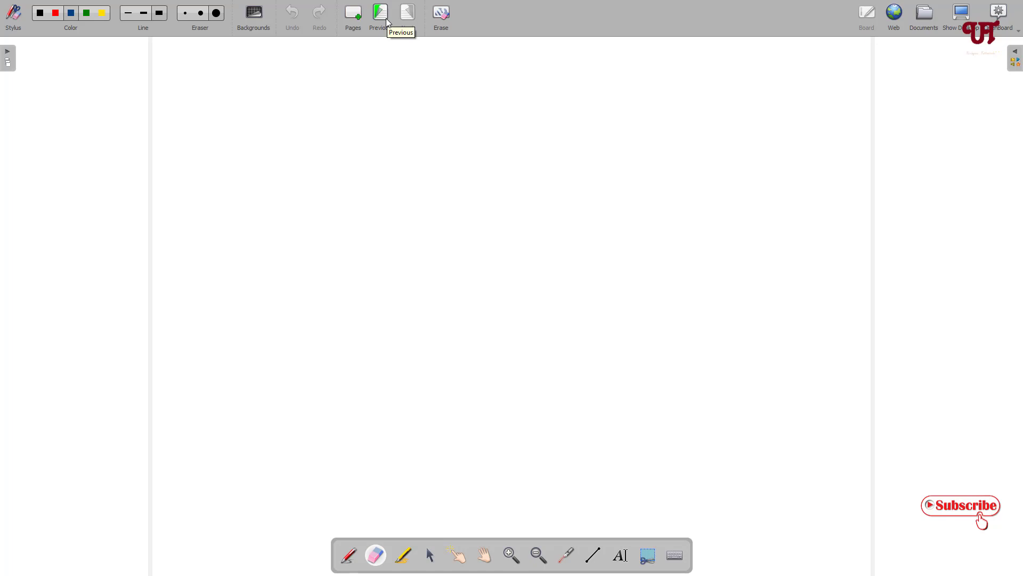
{"action": "left_click", "coordinate": [381, 18]}
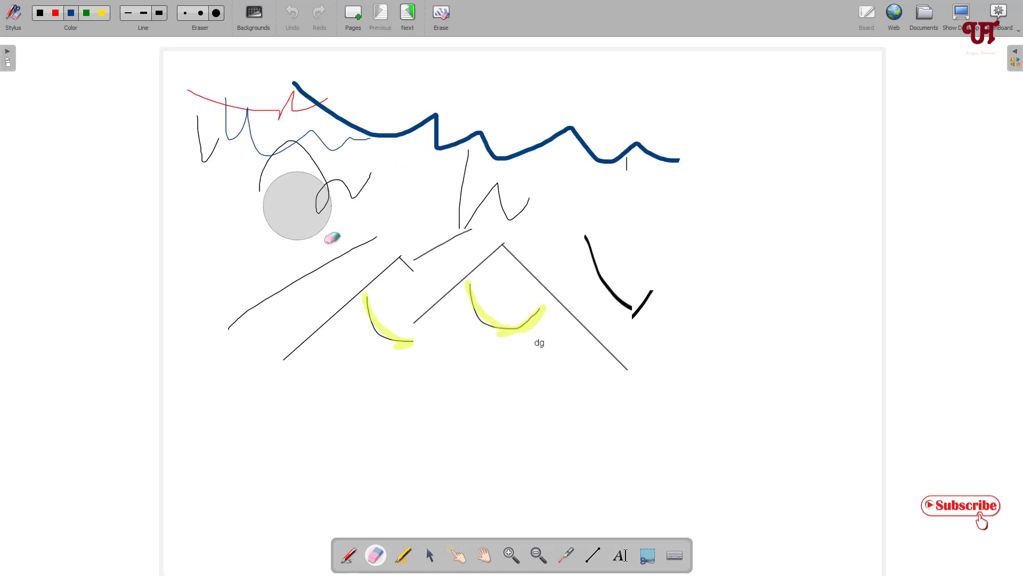
{"action": "left_click", "coordinate": [406, 19]}
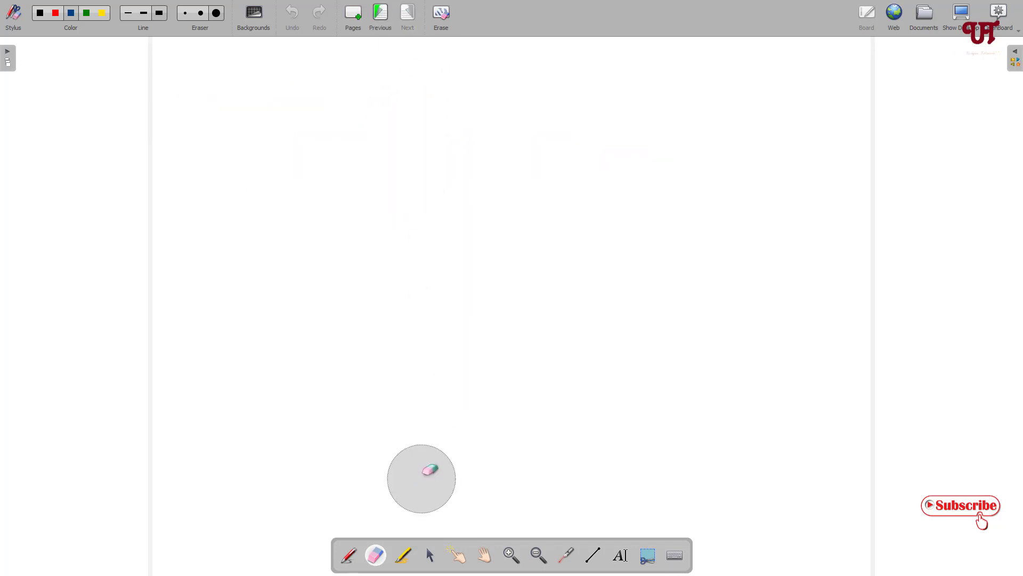
{"action": "left_click", "coordinate": [349, 555]}
{"action": "mouse_move", "coordinate": [390, 196]}
{"action": "left_mouse_down"}
{"action": "mouse_move", "coordinate": [461, 171]}
{"action": "mouse_move", "coordinate": [659, 234]}
{"action": "mouse_move", "coordinate": [472, 376]}
{"action": "mouse_move", "coordinate": [678, 388]}
{"action": "mouse_move", "coordinate": [791, 308]}
{"action": "left_mouse_up"}
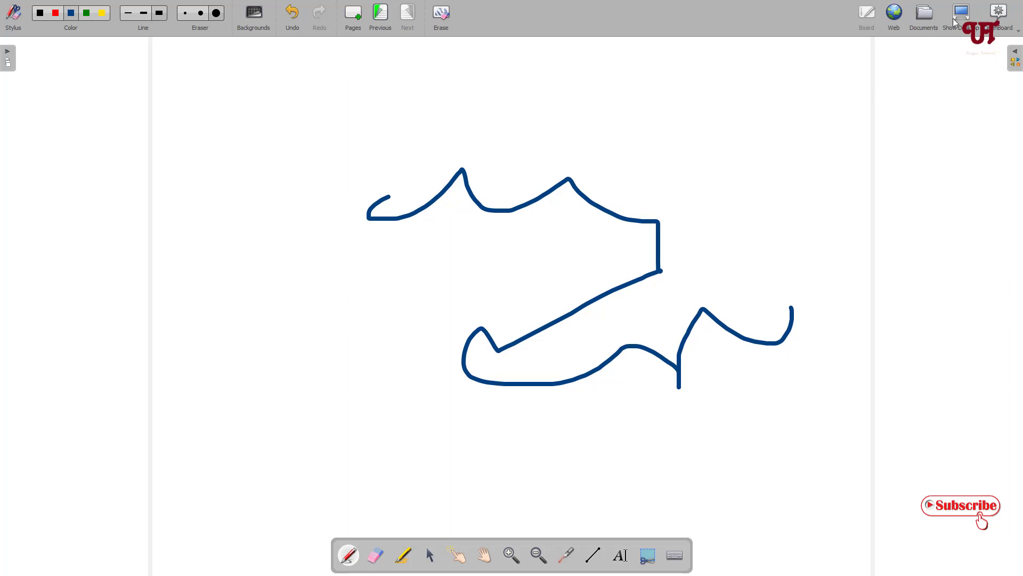
{"action": "left_click", "coordinate": [931, 18]}
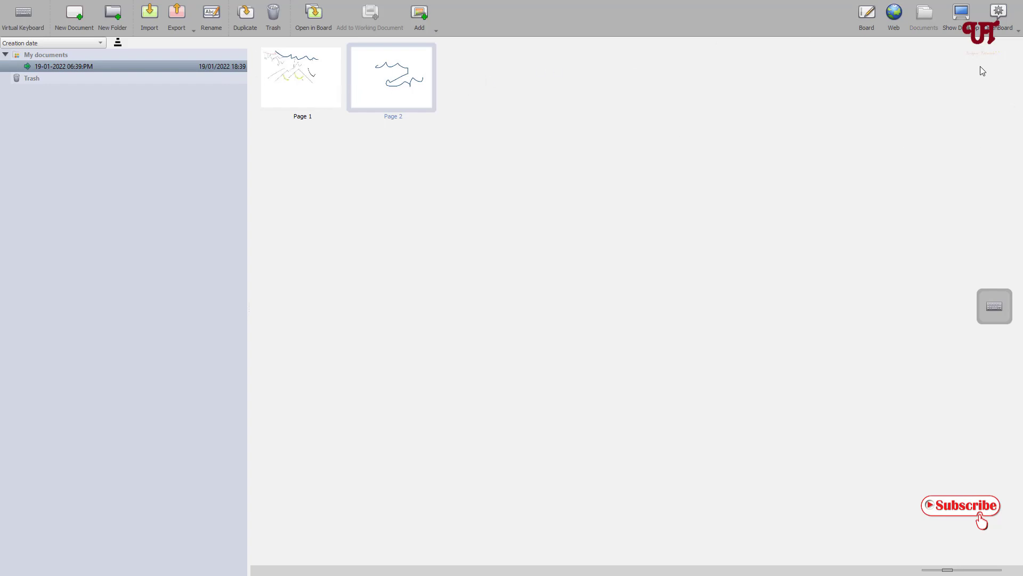
{"action": "left_click", "coordinate": [962, 17]}
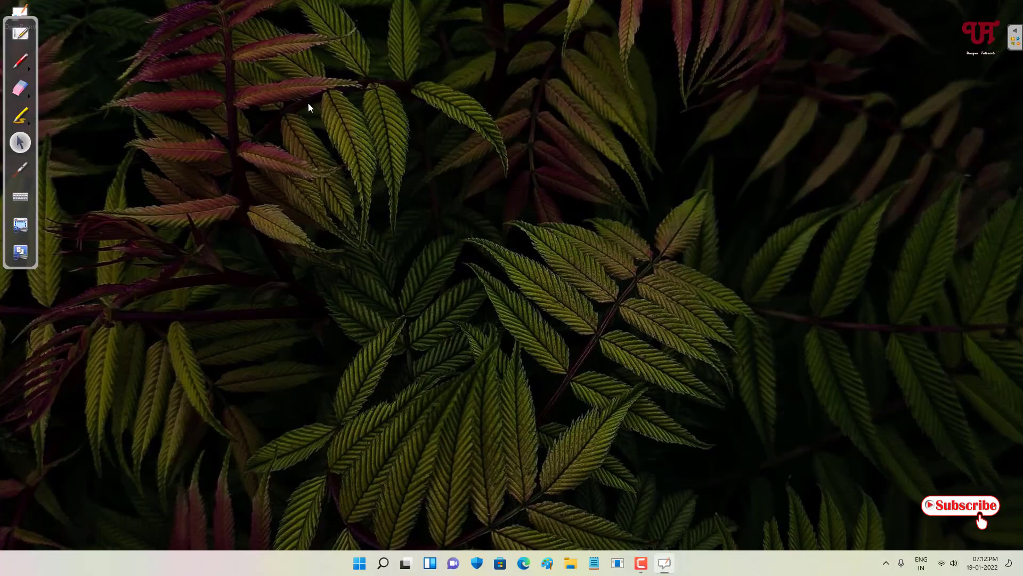
{"action": "left_click", "coordinate": [15, 41]}
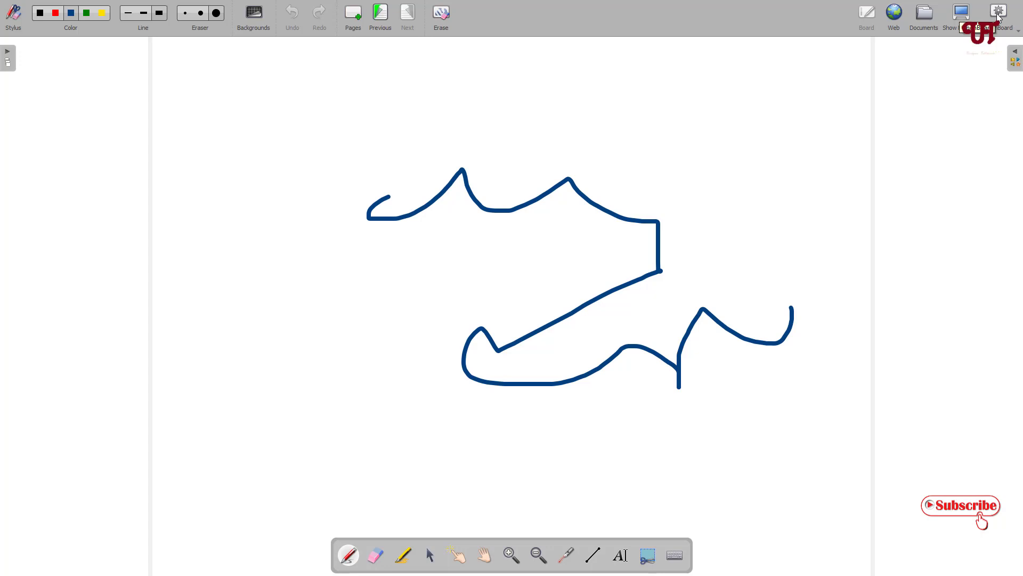
{"action": "left_click", "coordinate": [999, 17]}
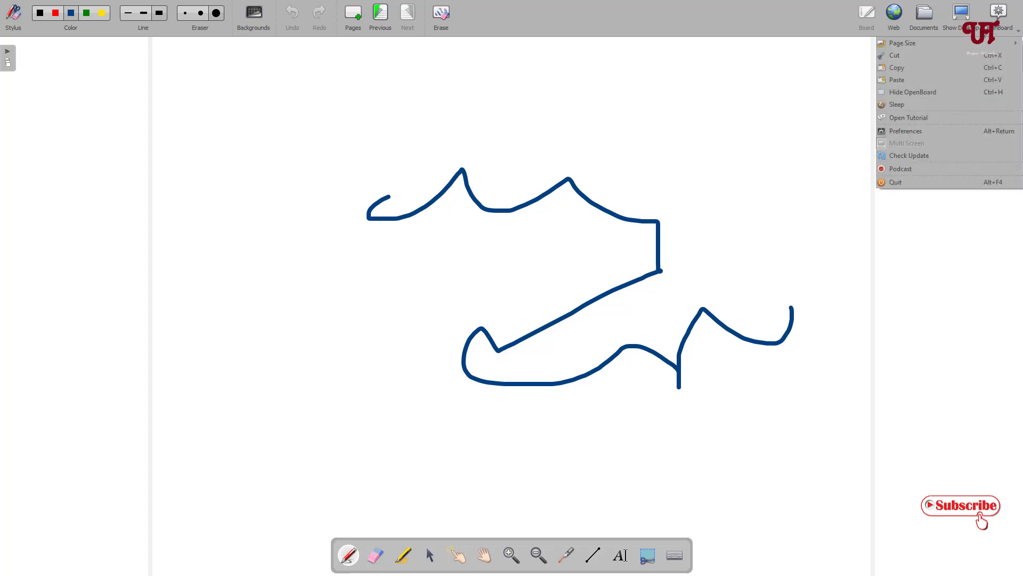
{"action": "mouse_move", "coordinate": [937, 45]}
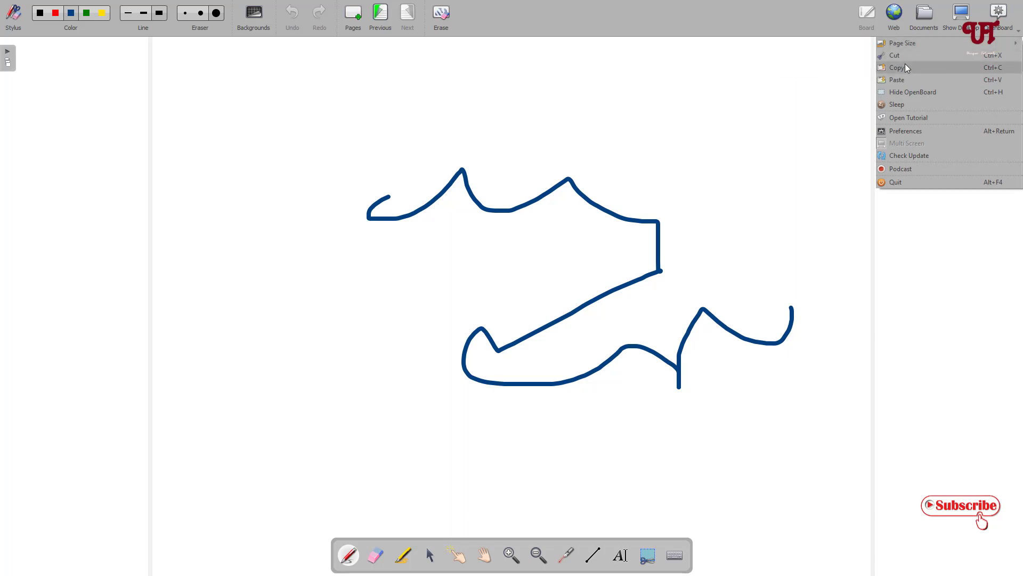
{"action": "left_click", "coordinate": [903, 137]}
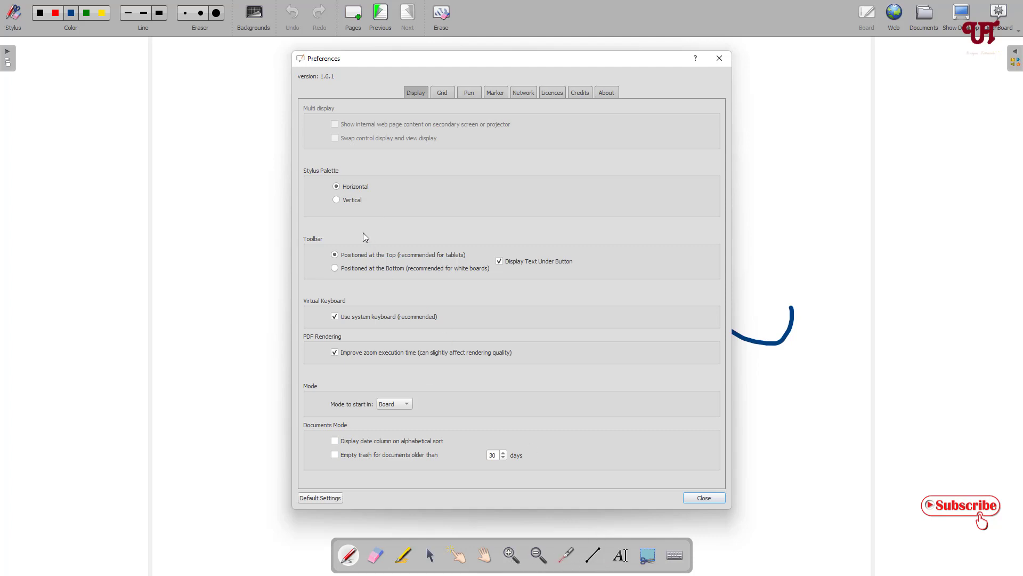
{"action": "left_click", "coordinate": [337, 201]}
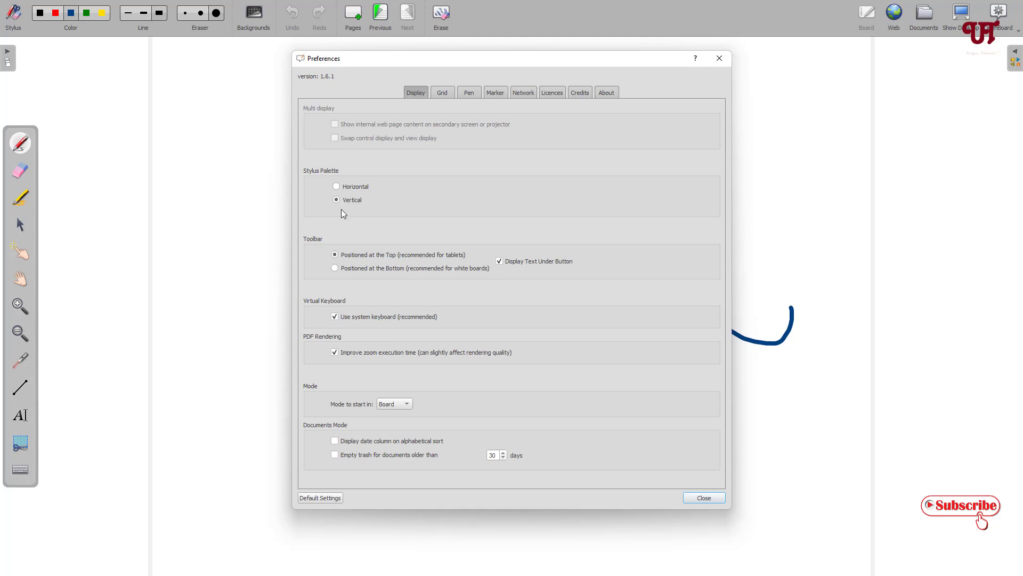
{"action": "left_click", "coordinate": [337, 187]}
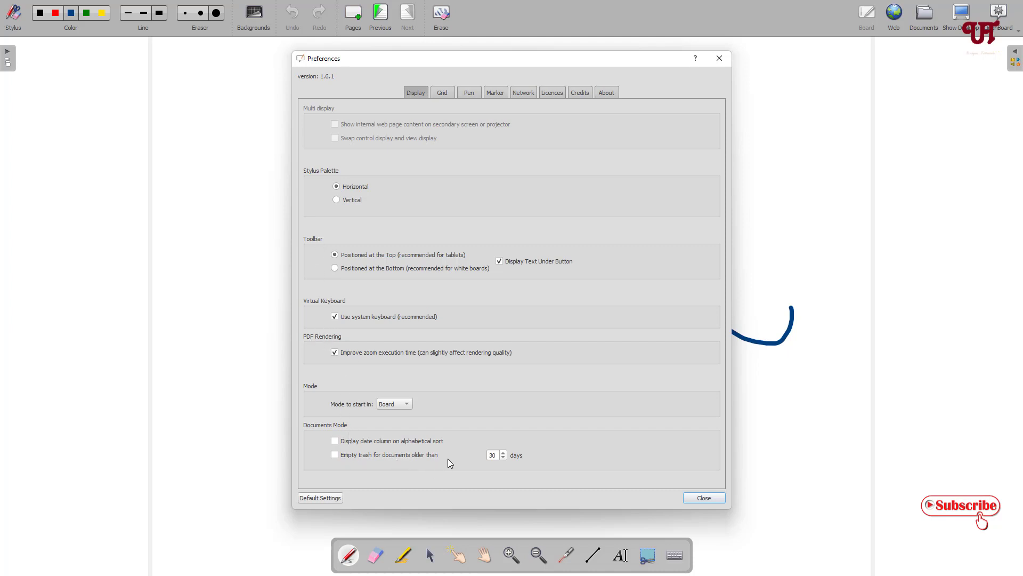
{"action": "left_click", "coordinate": [442, 93]}
{"action": "left_click", "coordinate": [469, 93]}
{"action": "left_click", "coordinate": [499, 96]}
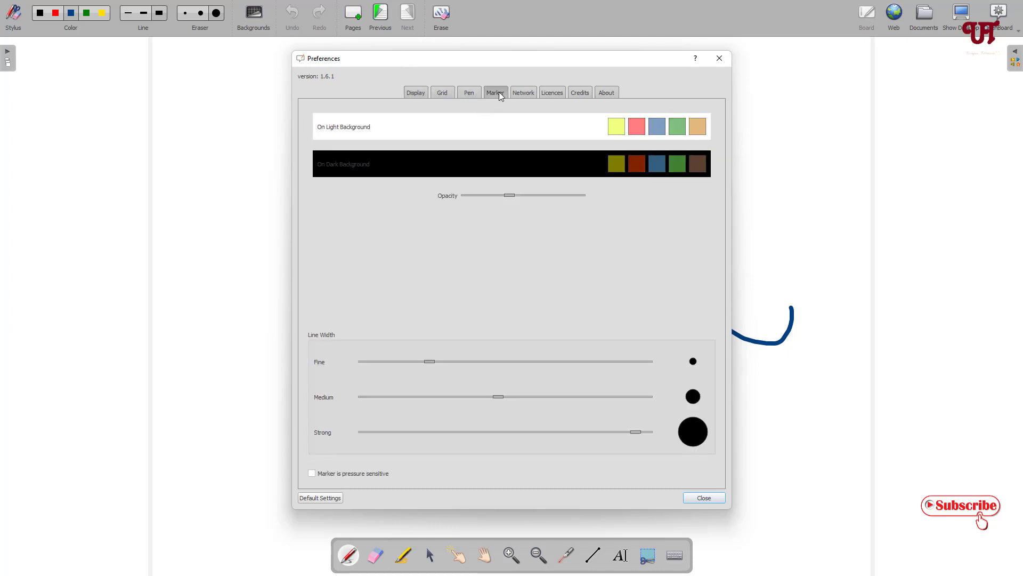
{"action": "left_click", "coordinate": [522, 95]}
{"action": "left_click", "coordinate": [544, 94]}
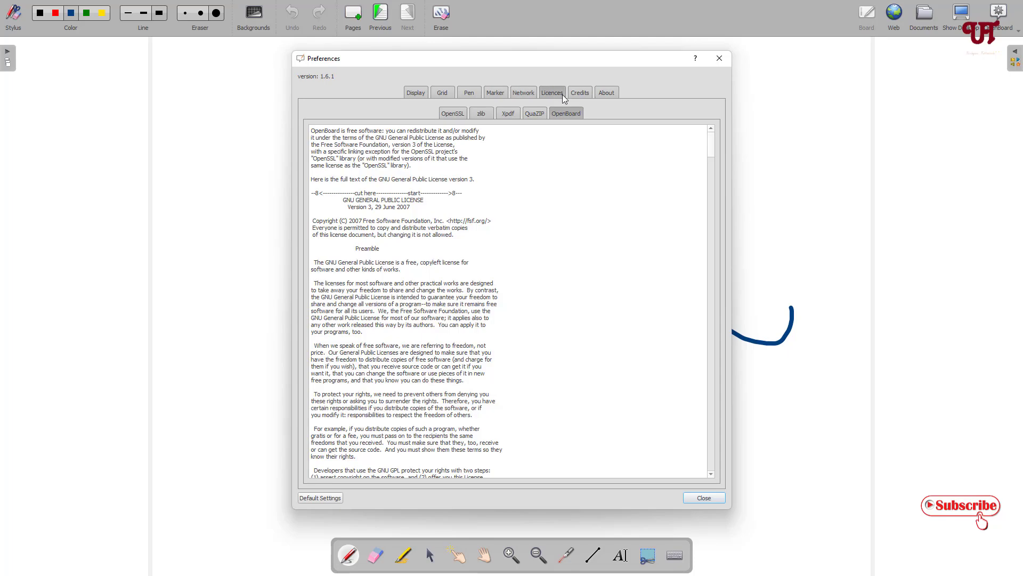
{"action": "left_click", "coordinate": [581, 95]}
{"action": "left_click", "coordinate": [607, 94]}
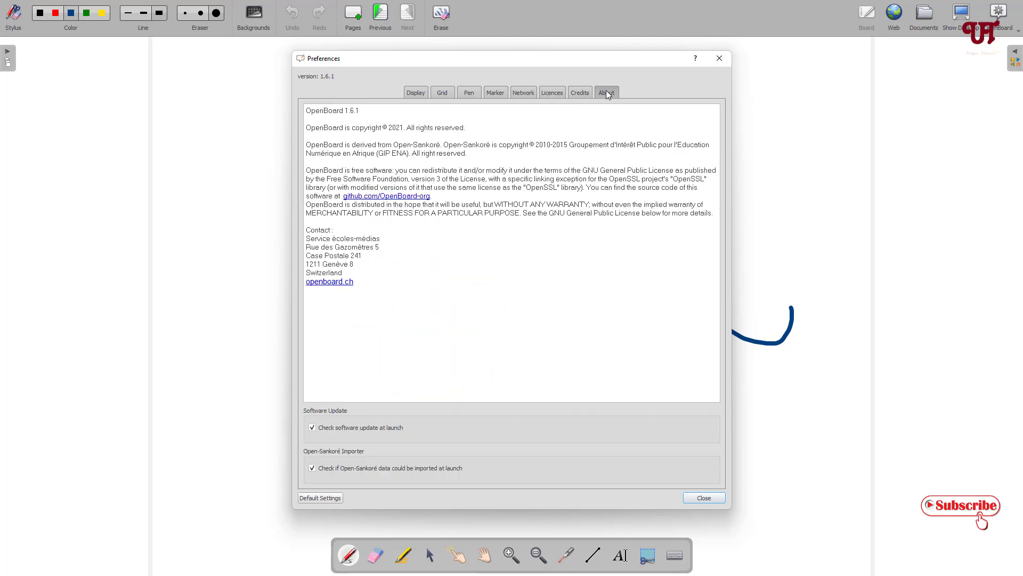
{"action": "left_click", "coordinate": [504, 94]}
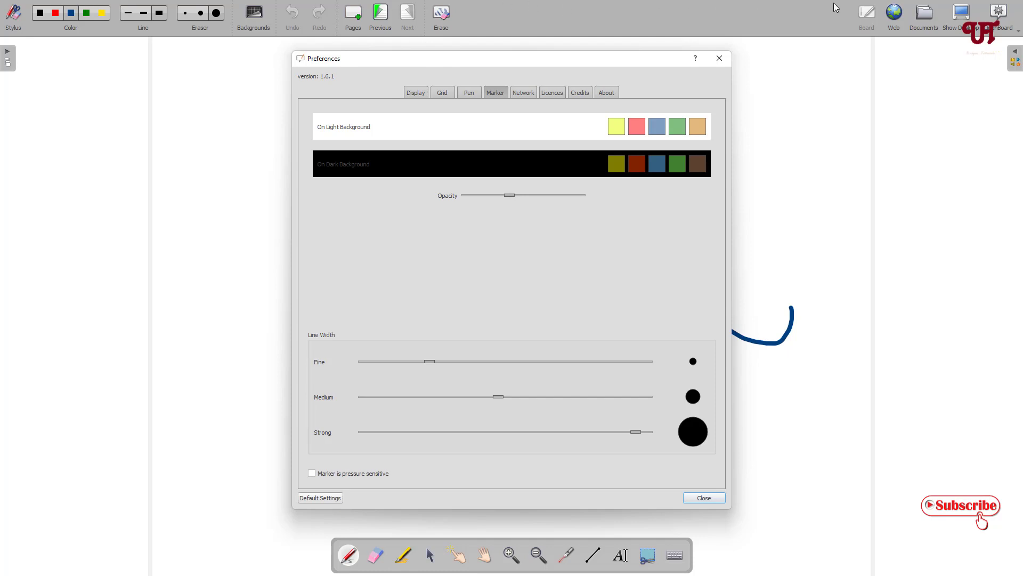
{"action": "left_click", "coordinate": [720, 60]}
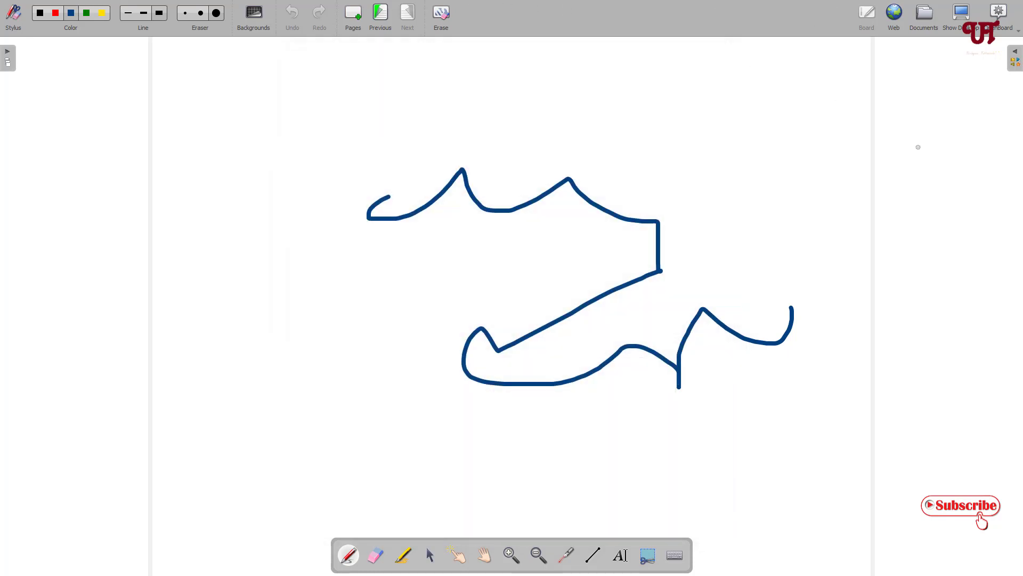
Leave a small dark-blue pen dot on the canvas just right of the zigzag's upper stroke.
{"action": "left_click", "coordinate": [1001, 15]}
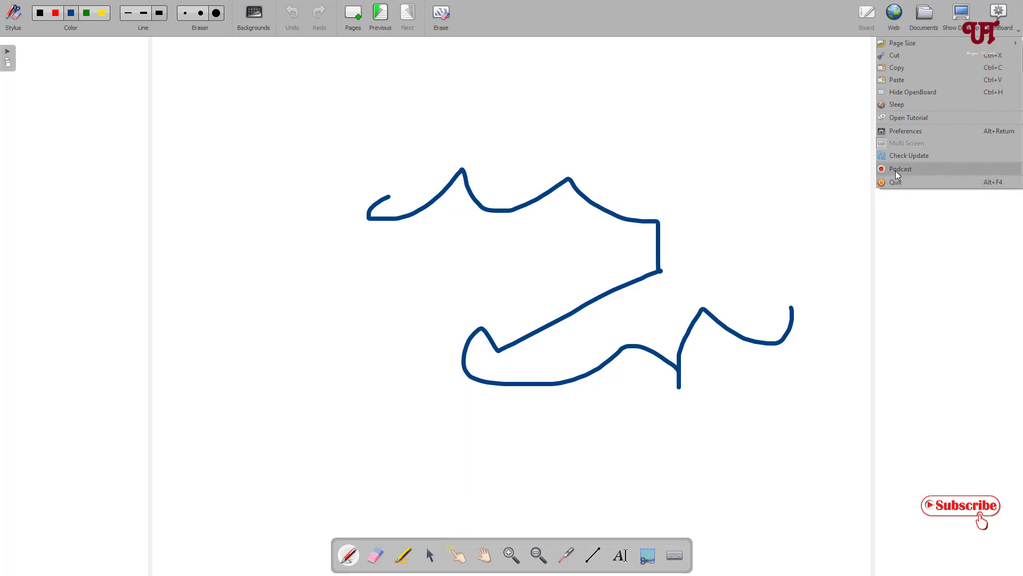
{"action": "left_click", "coordinate": [684, 209]}
{"action": "left_click", "coordinate": [684, 208]}
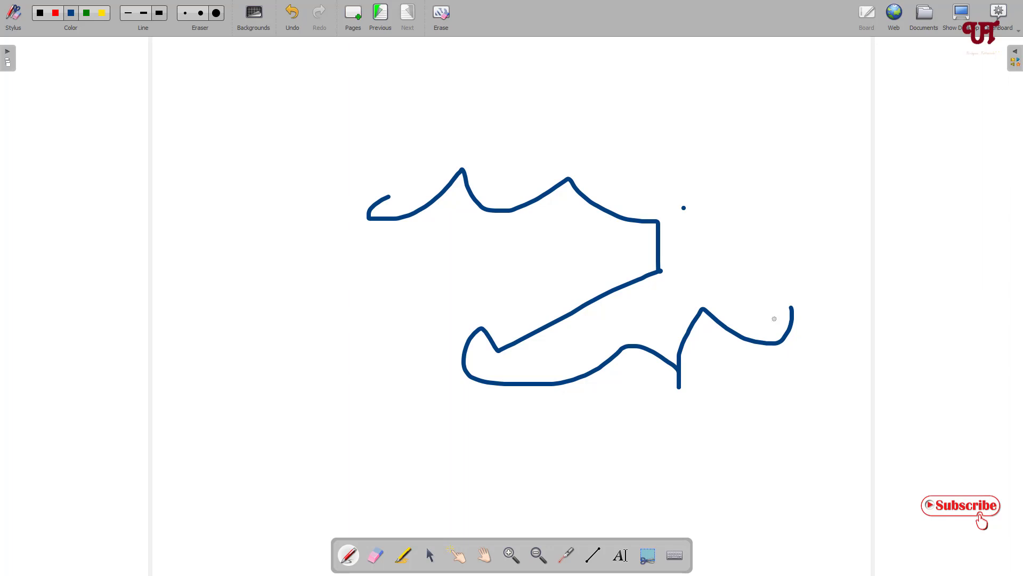
In the Documents view, select both Page 1 and Page 2 thumbnails and show the Export options.
{"action": "left_click", "coordinate": [934, 18]}
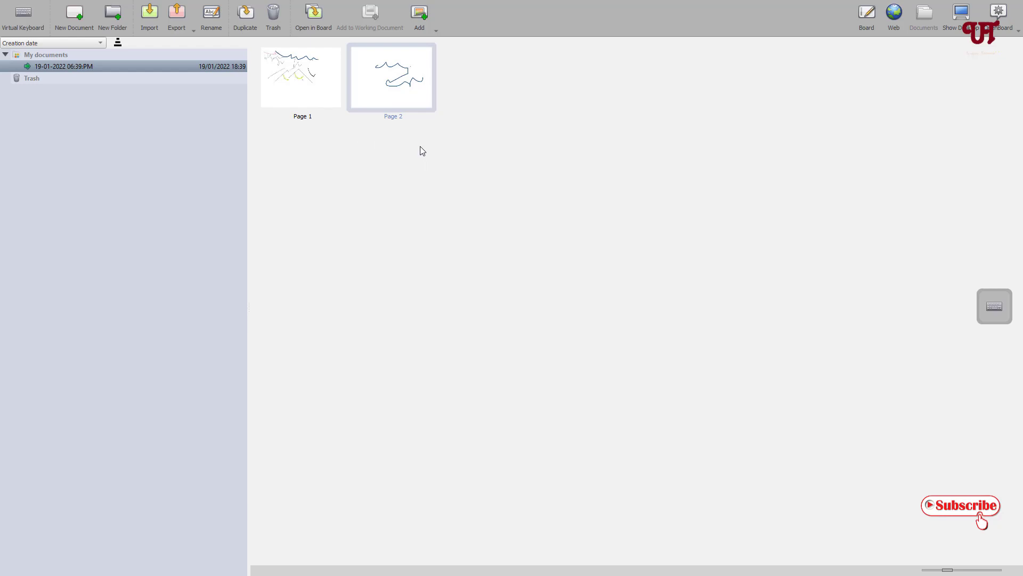
{"action": "left_click", "coordinate": [322, 97], "text": "ctrl"}
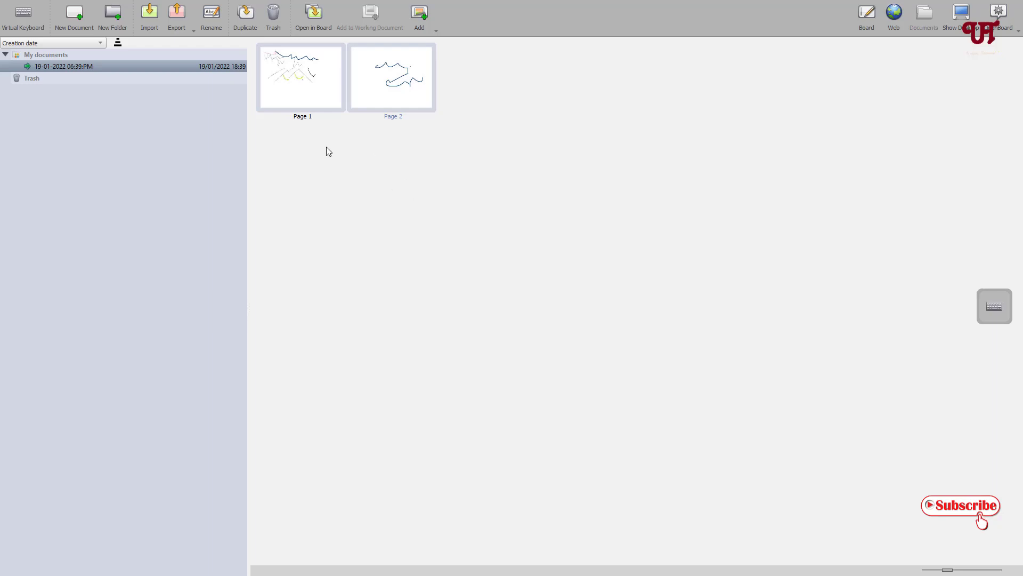
{"action": "left_click", "coordinate": [181, 30]}
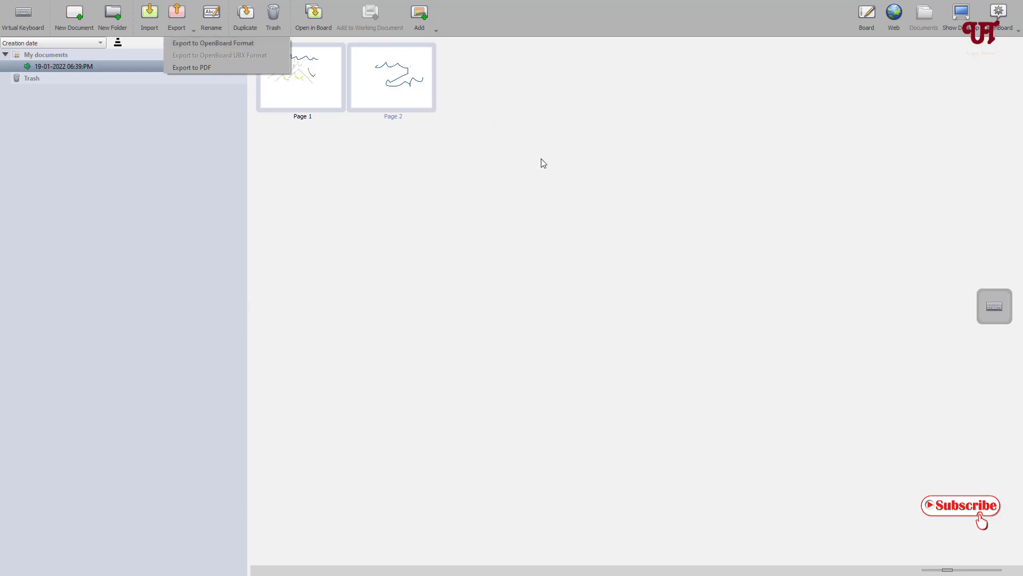
{"action": "left_click", "coordinate": [210, 70]}
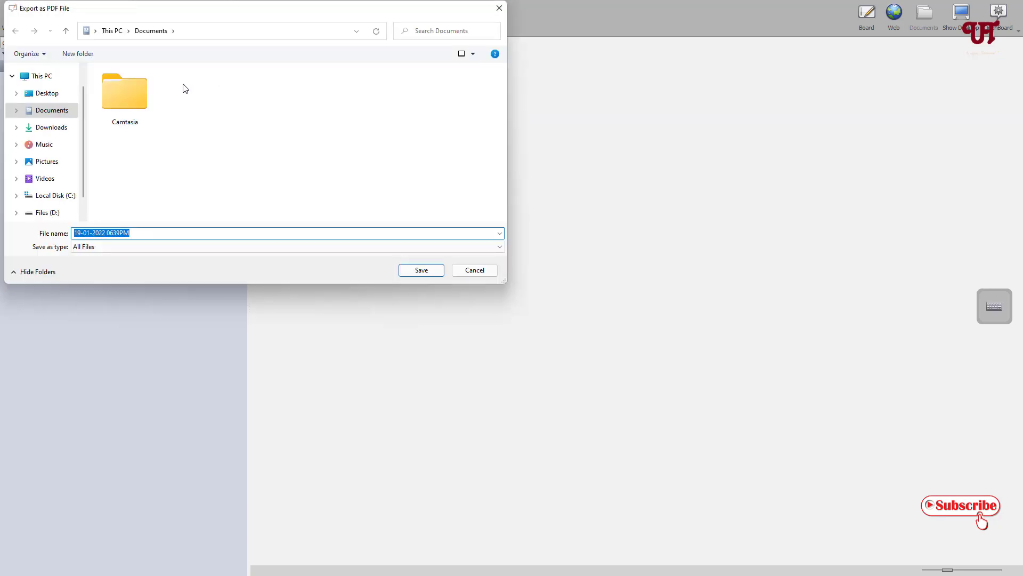
{"action": "left_click", "coordinate": [66, 95]}
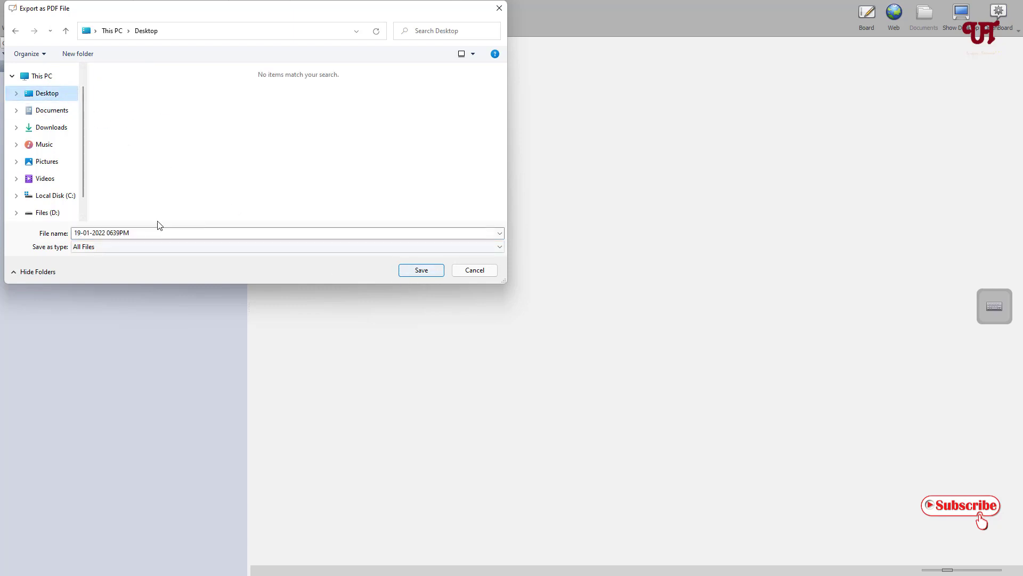
{"action": "left_click_drag", "start_coordinate": [137, 231], "coordinate": [85, 225]}
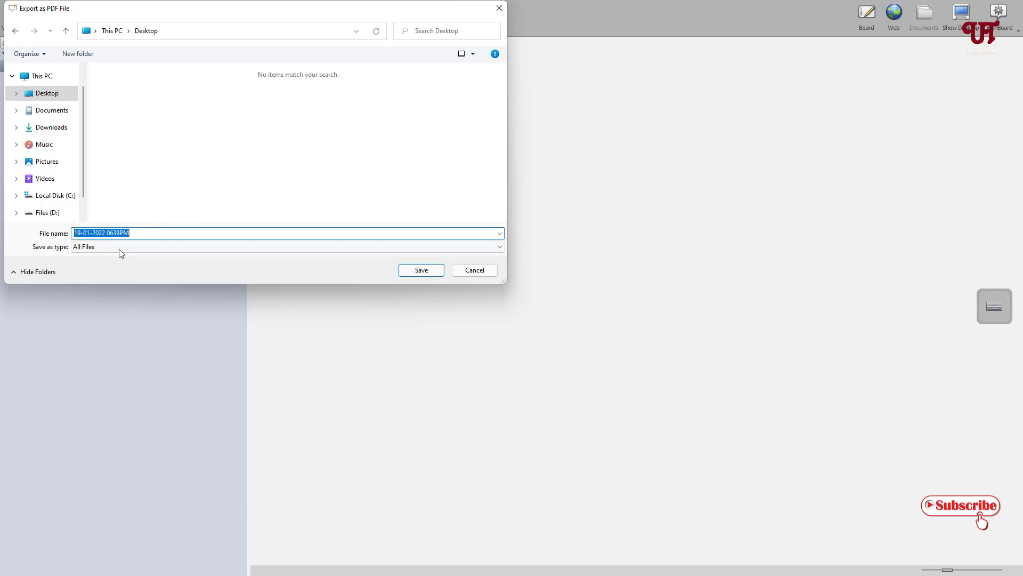
{"action": "left_click", "coordinate": [421, 270]}
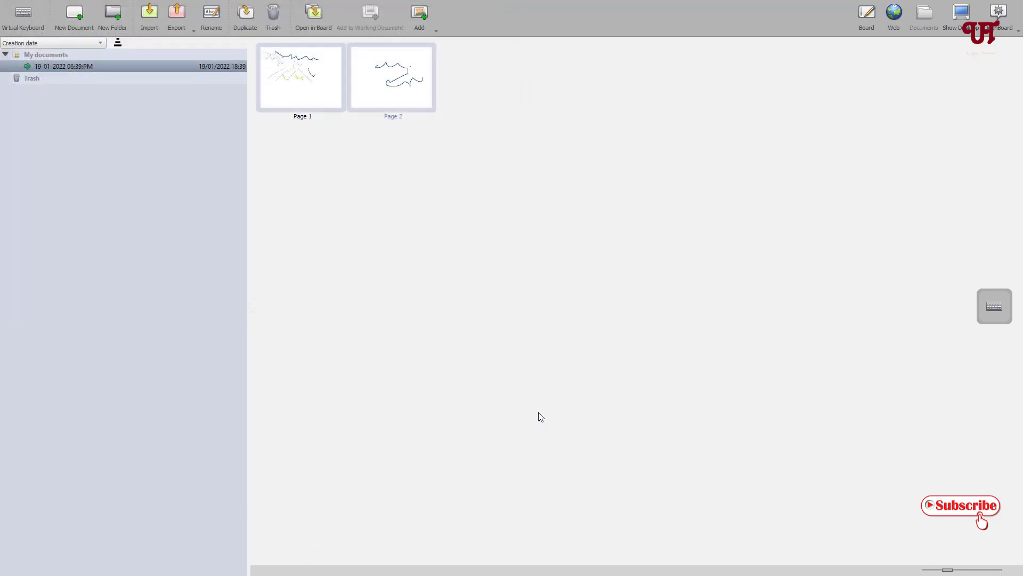
{"action": "left_click", "coordinate": [1004, 27]}
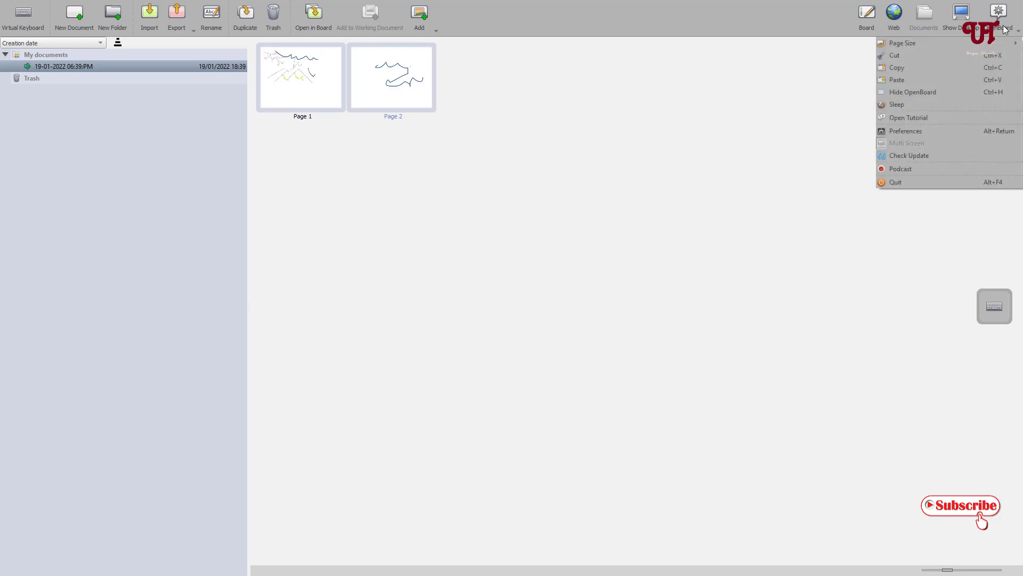
{"action": "left_click", "coordinate": [973, 179]}
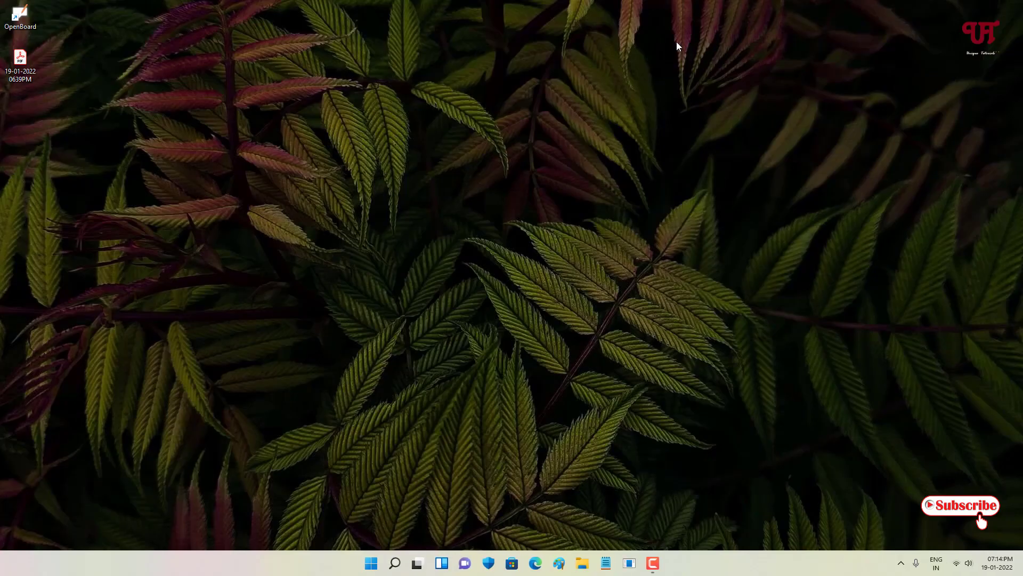